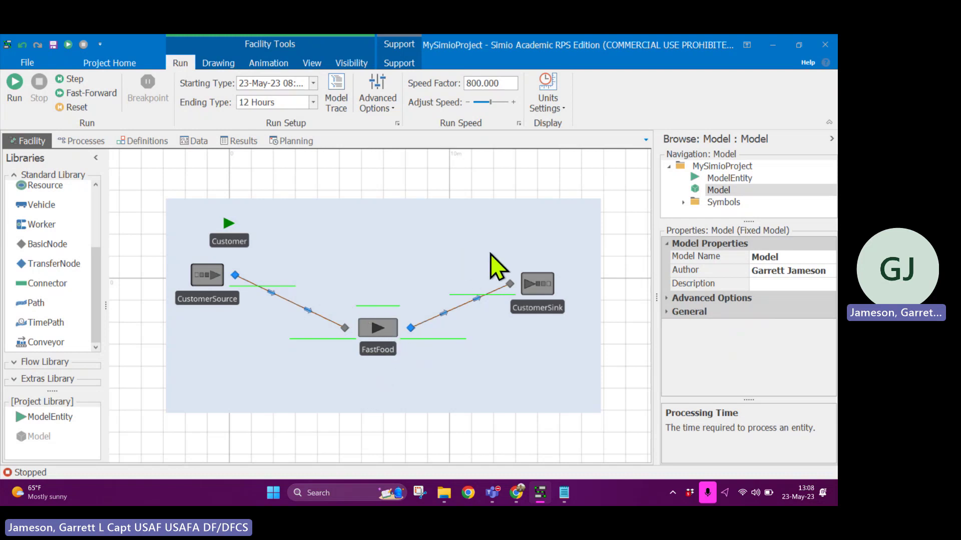
Name the model 'Baseline' in its Model Name property.
click(779, 256)
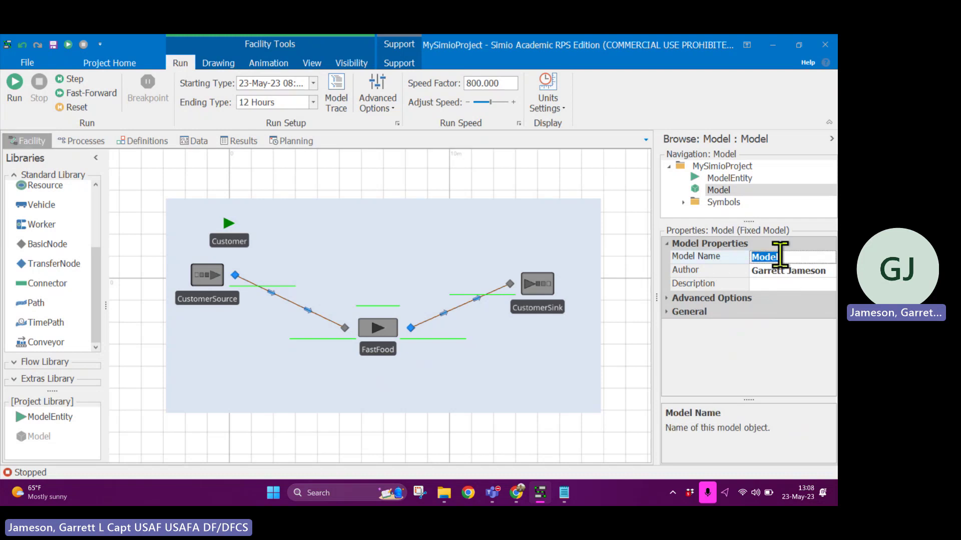
text(Baseline)
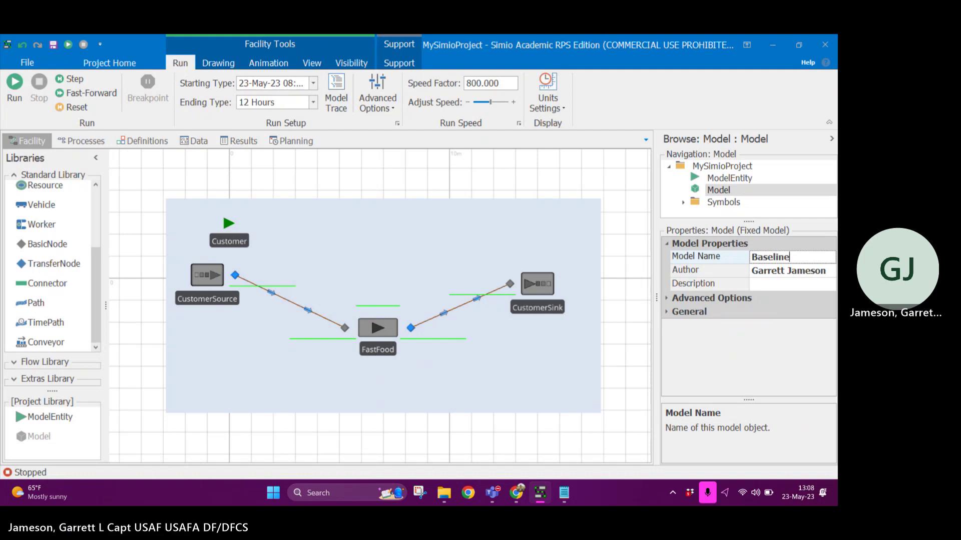
key(Return)
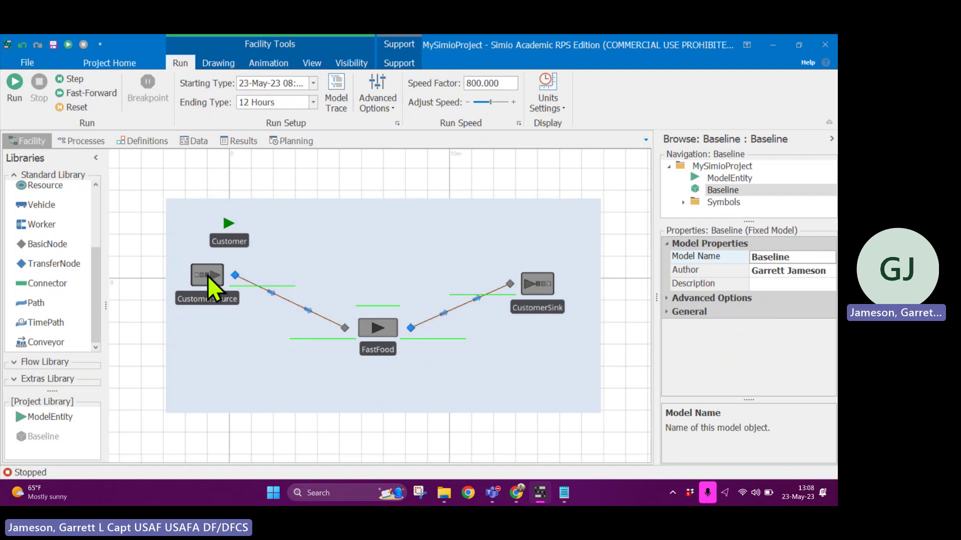
Inspect the FastFood server: capacity 2, first-in-first-out ranking, exponential processing time.
click(363, 326)
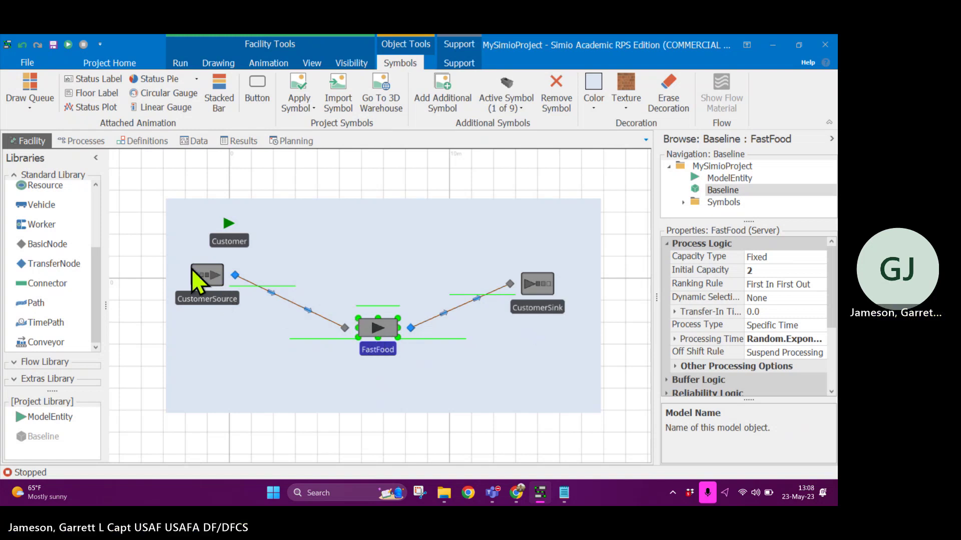
click(380, 370)
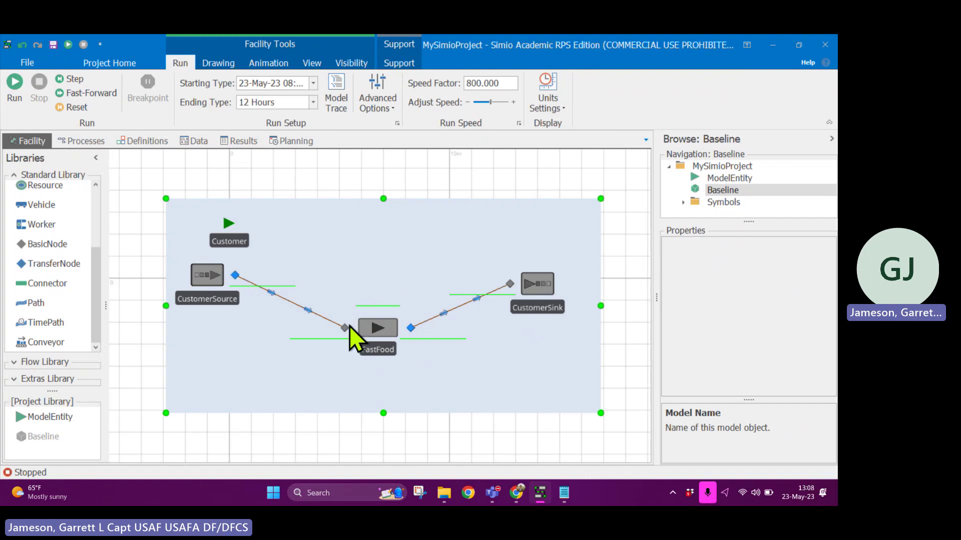
click(385, 329)
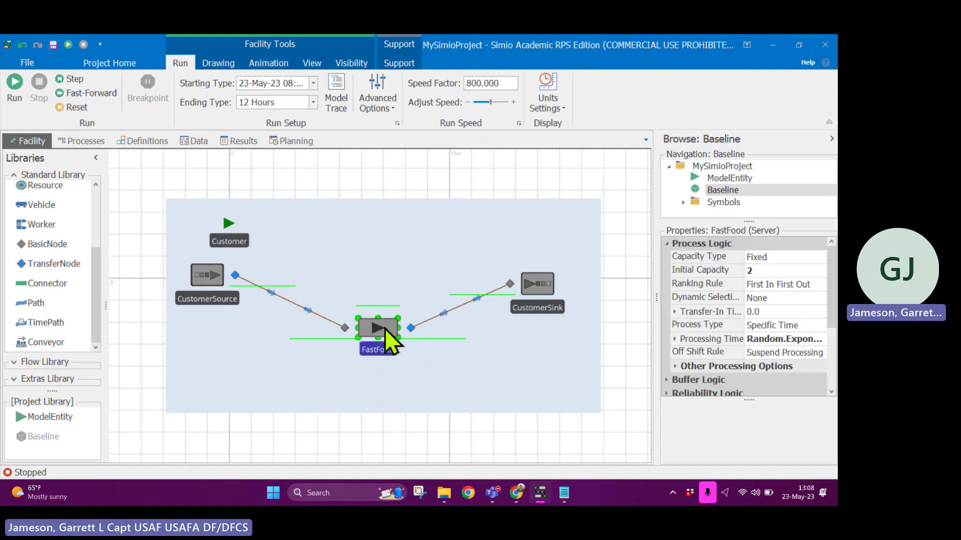
Duplicate the Baseline model into a new copy, Baseline1.
right_click(724, 196)
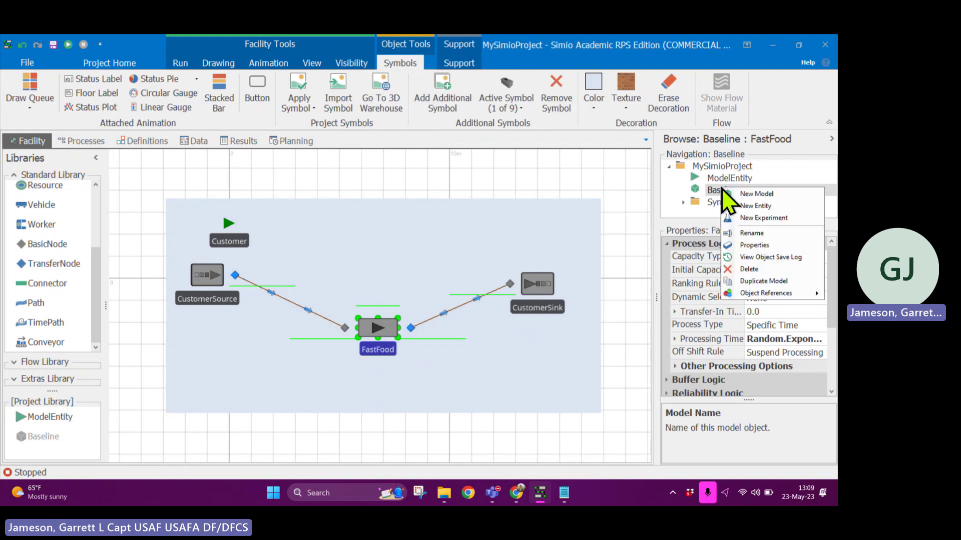
click(761, 282)
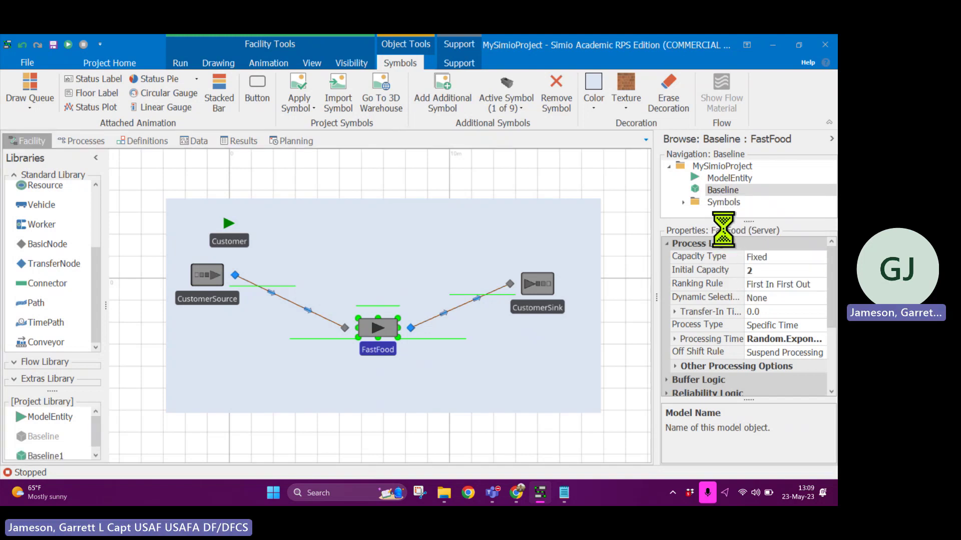
drag(582, 259, 404, 225)
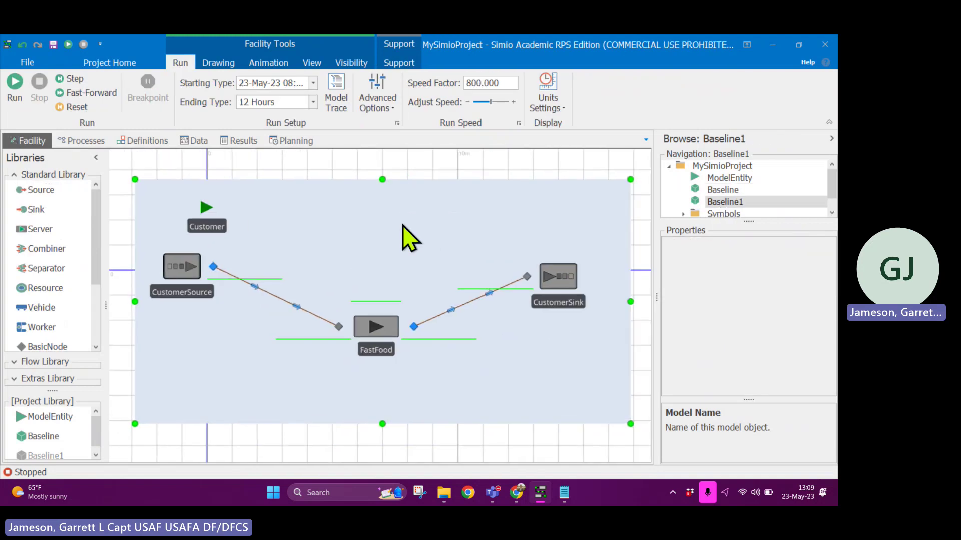
Rename the Baseline1 copy to '2xMM1'.
right_click(732, 201)
click(763, 247)
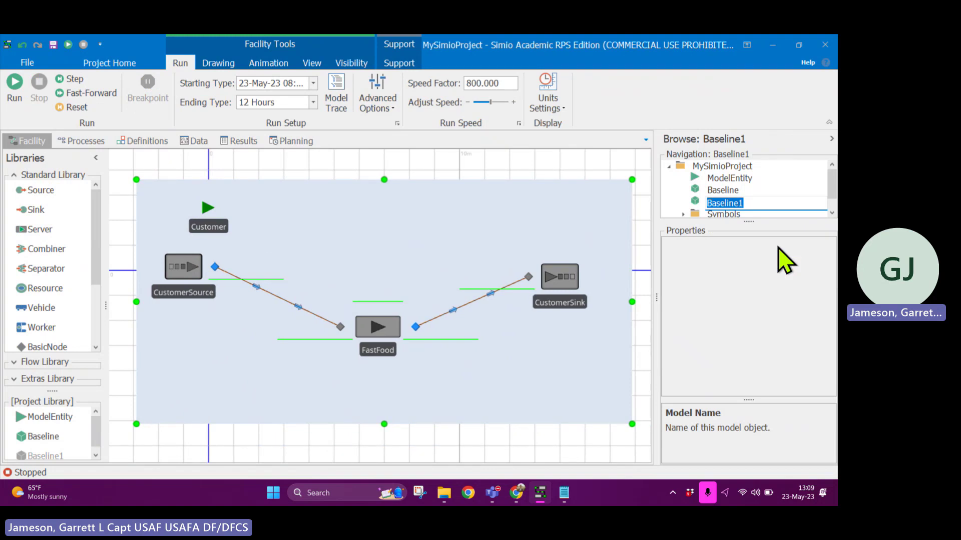
text(M)
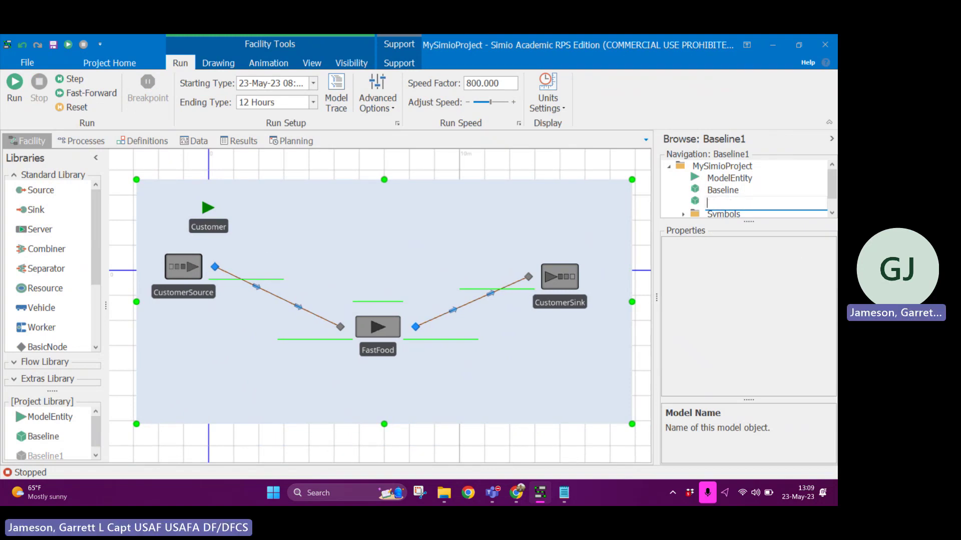
key(BackSpace)
text(2xMM1)
key(Return)
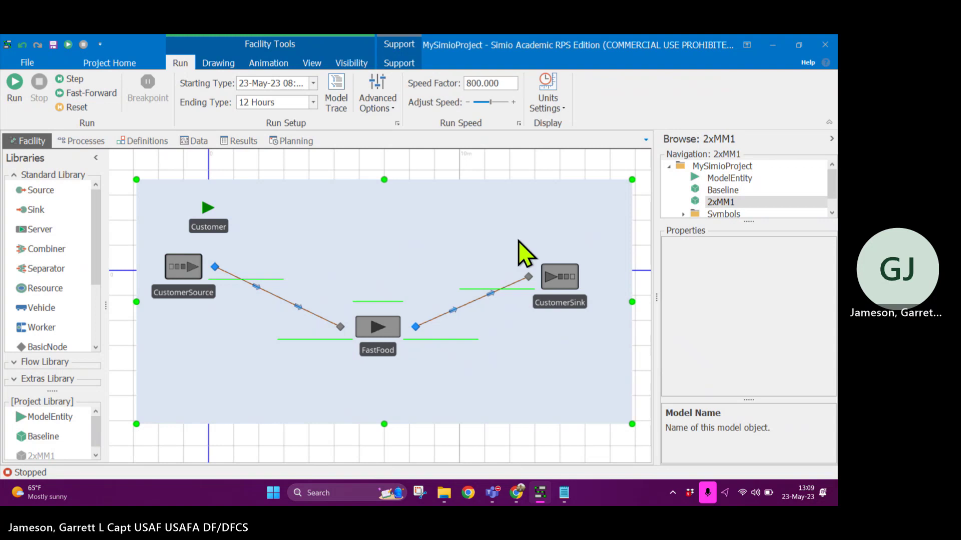
Copy the FastFood server and place the copy, FastFood1, above it.
click(378, 327)
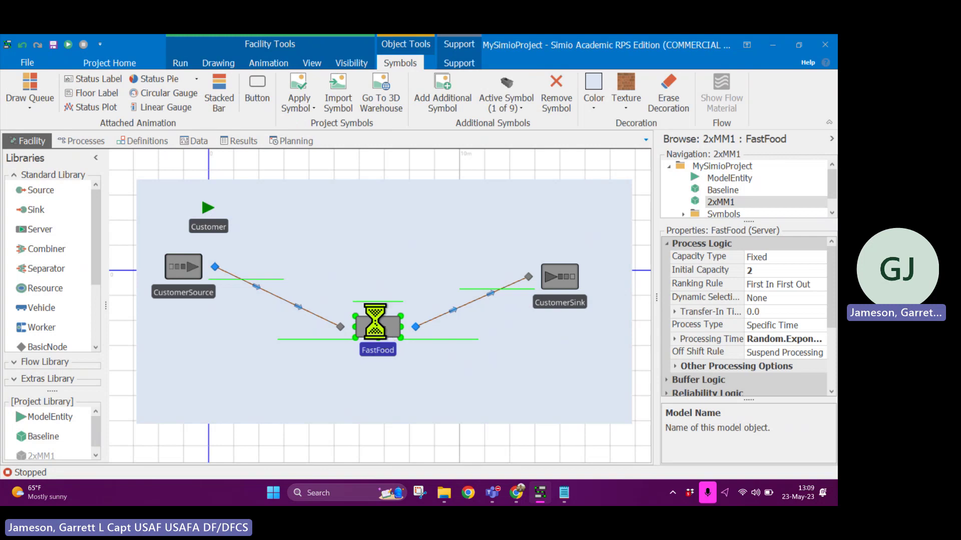
click(375, 271)
key(ctrl+v)
click(377, 247)
Set Initial Capacity to 1 on both FastFood and FastFood1.
click(383, 323)
click(378, 266)
click(381, 320)
click(376, 245)
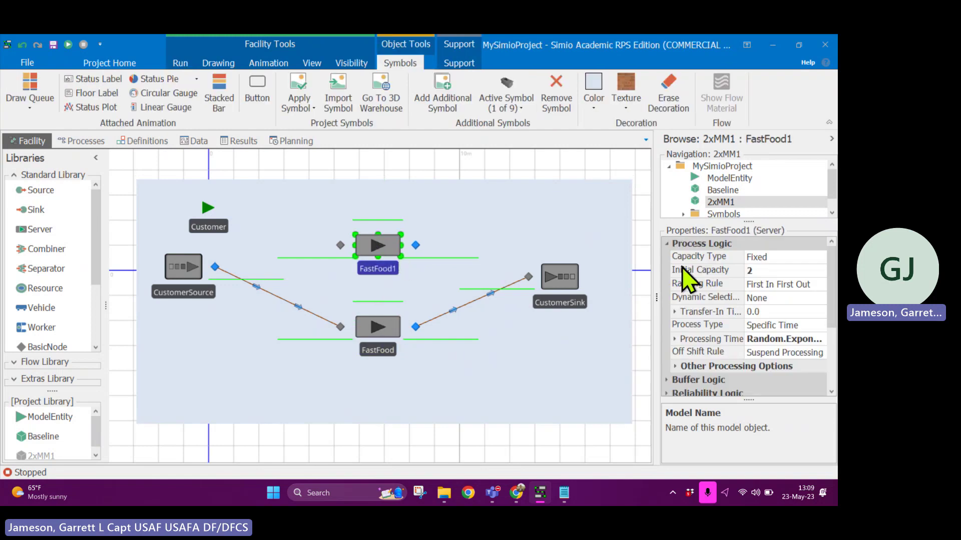
click(762, 270)
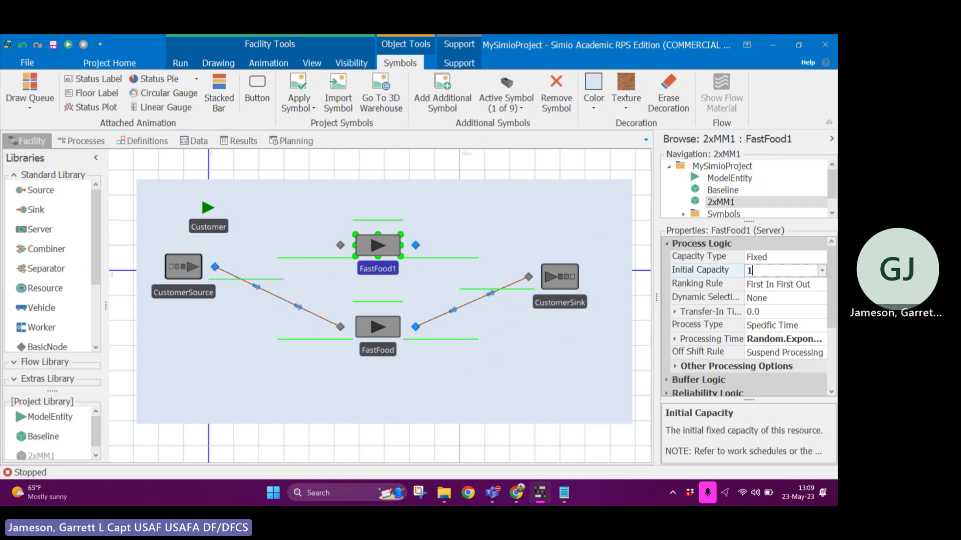
click(383, 325)
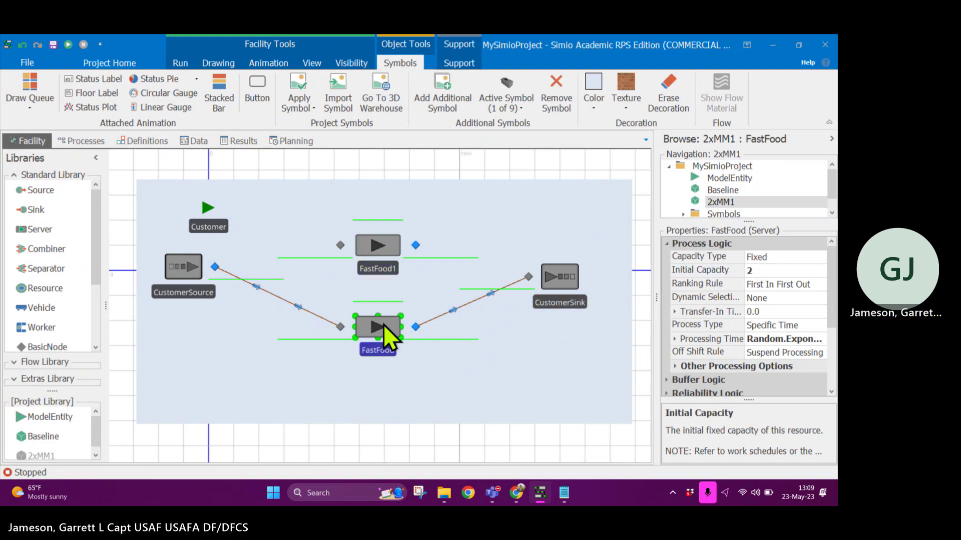
click(765, 269)
text(1)
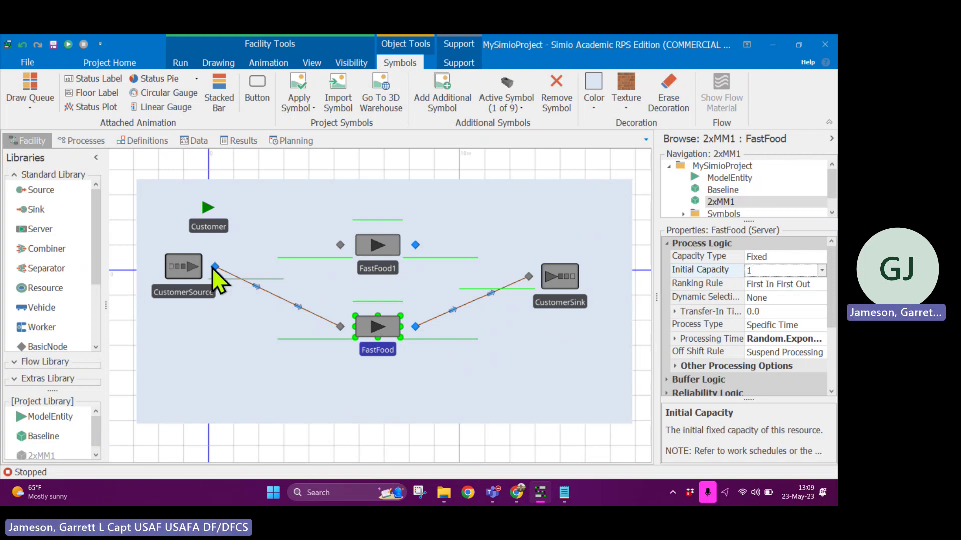
Connect CustomerSource to FastFood1 and FastFood1 to CustomerSink with Connectors.
drag(95, 260, 95, 325)
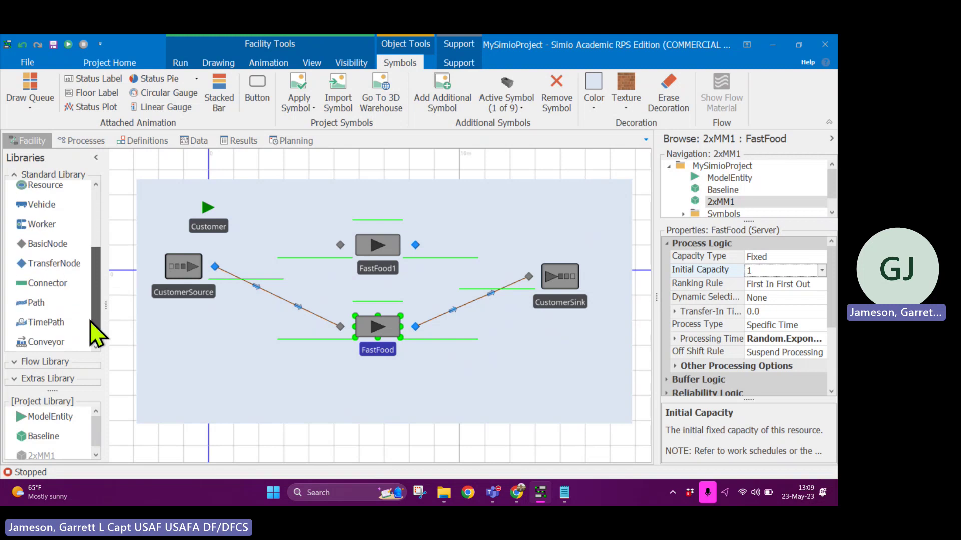
click(64, 284)
click(215, 266)
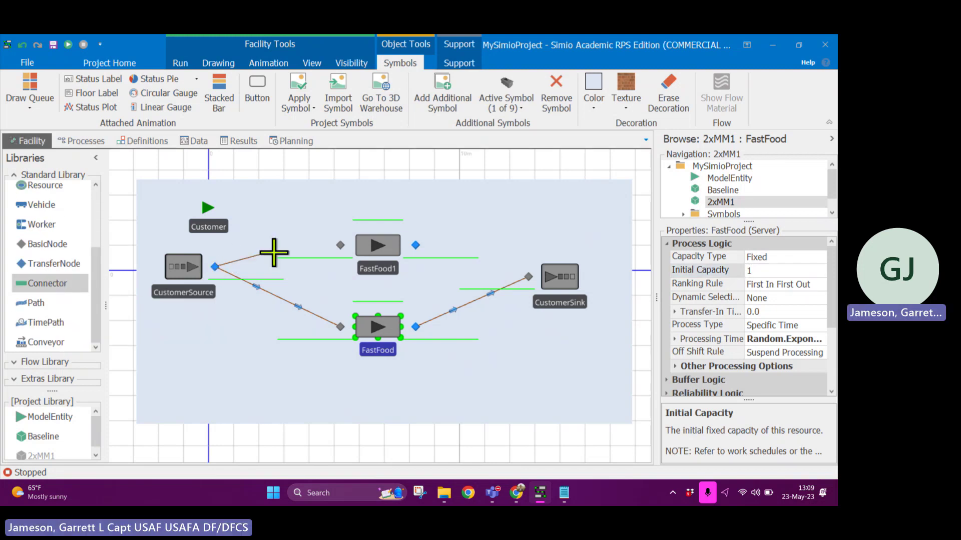
click(340, 245)
click(415, 245)
click(529, 276)
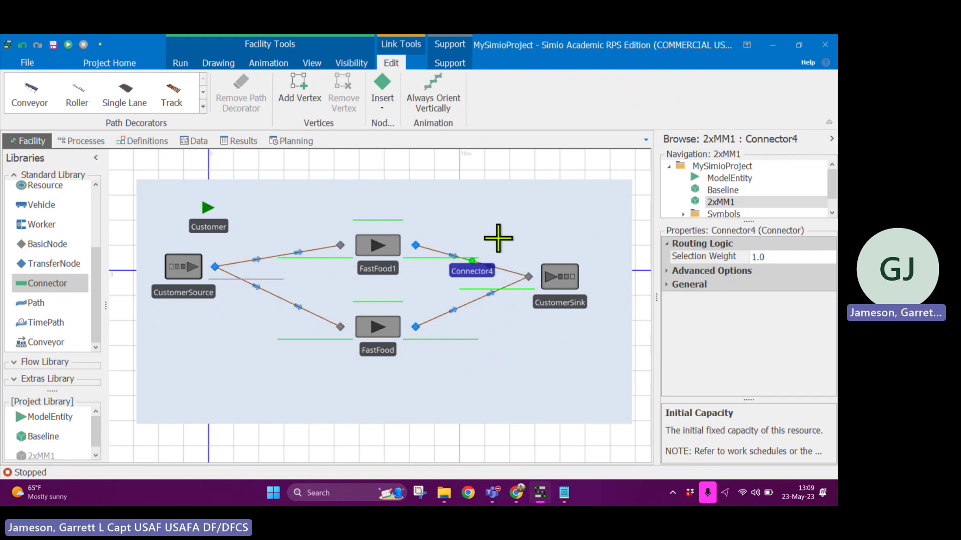
key(Escape)
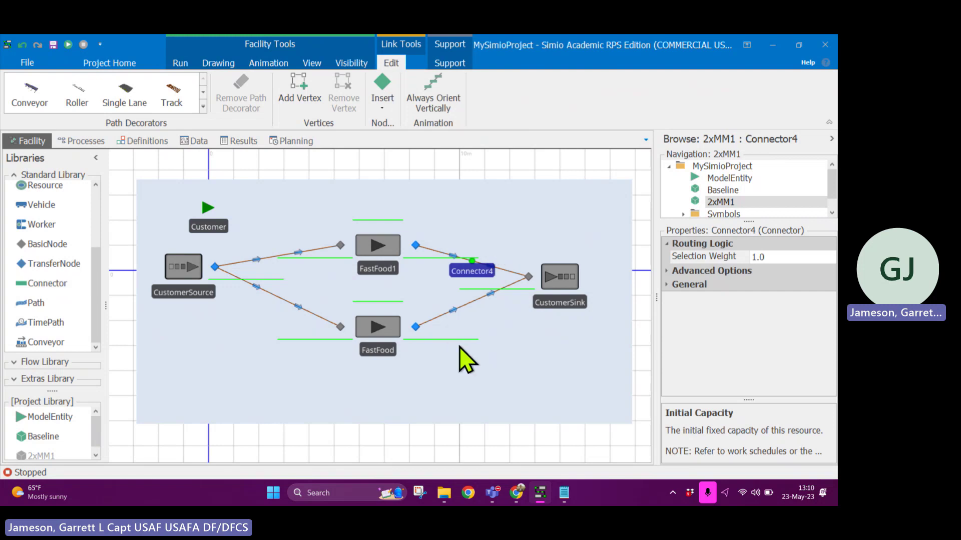
click(518, 358)
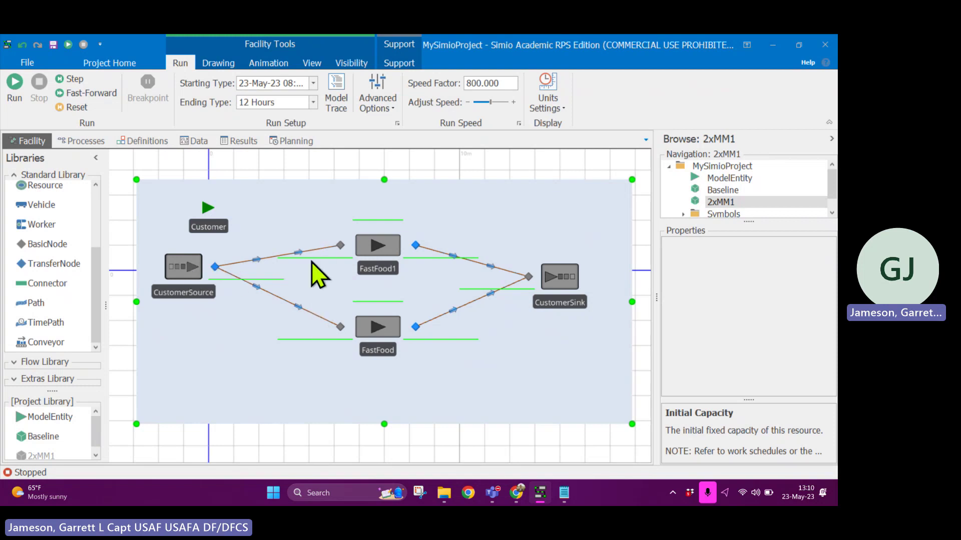
Check CustomerSource's arrivals, reset the run, then start and pause an animated run.
click(185, 275)
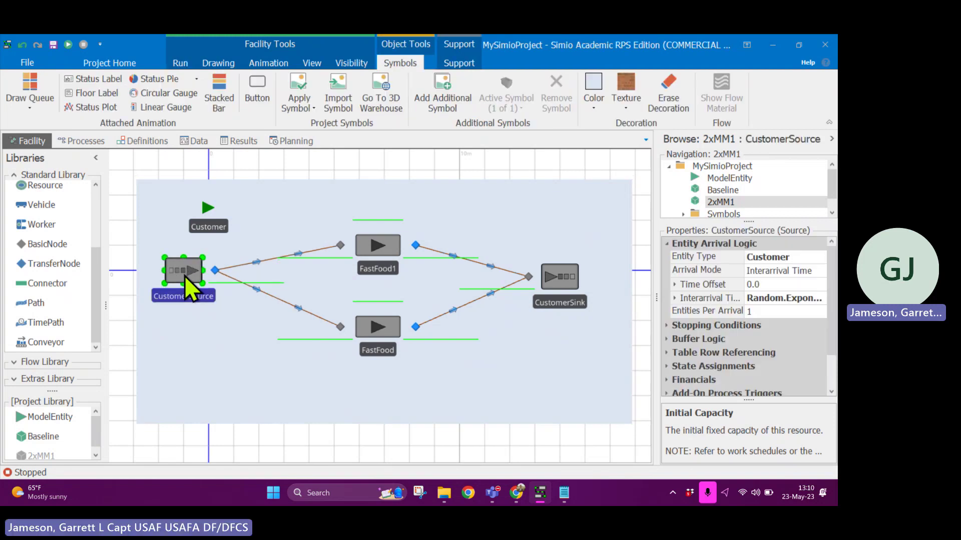
click(252, 327)
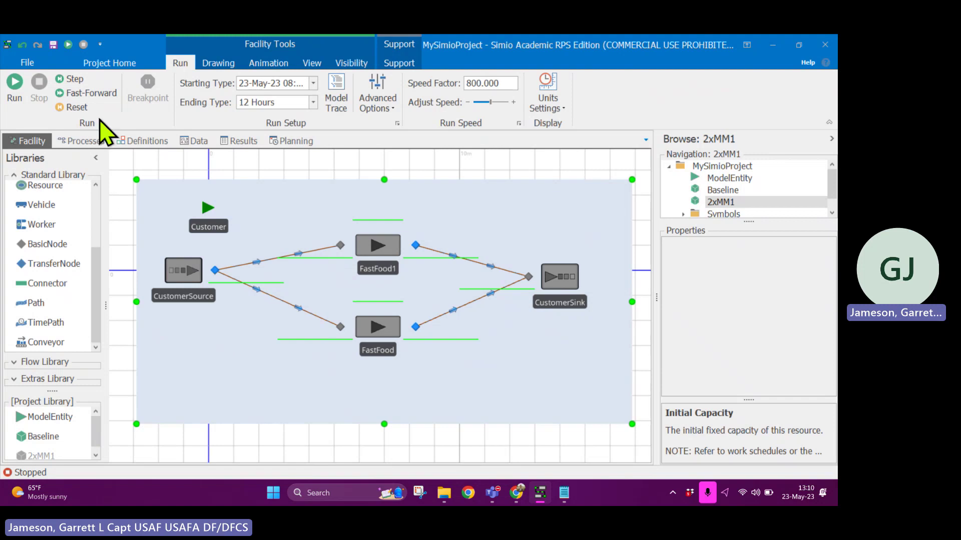
click(99, 94)
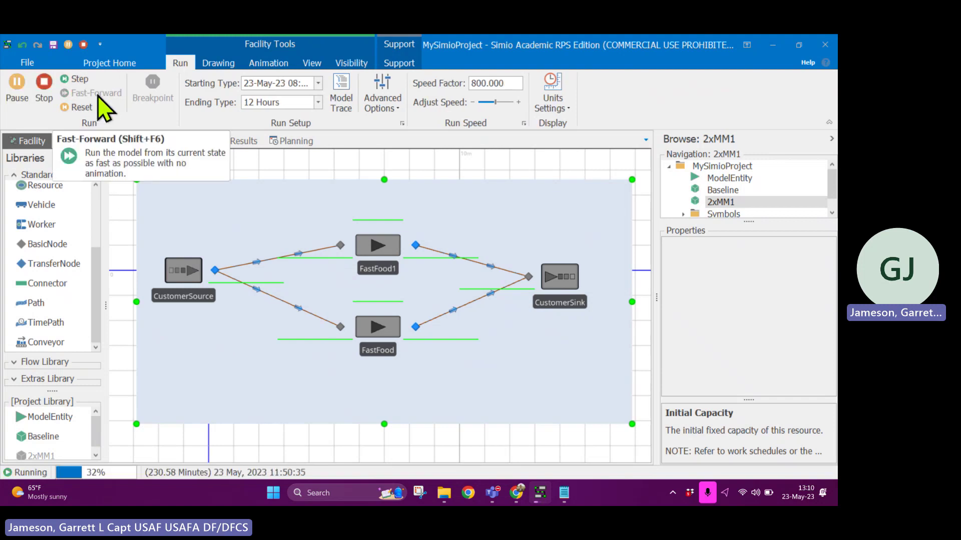
click(47, 95)
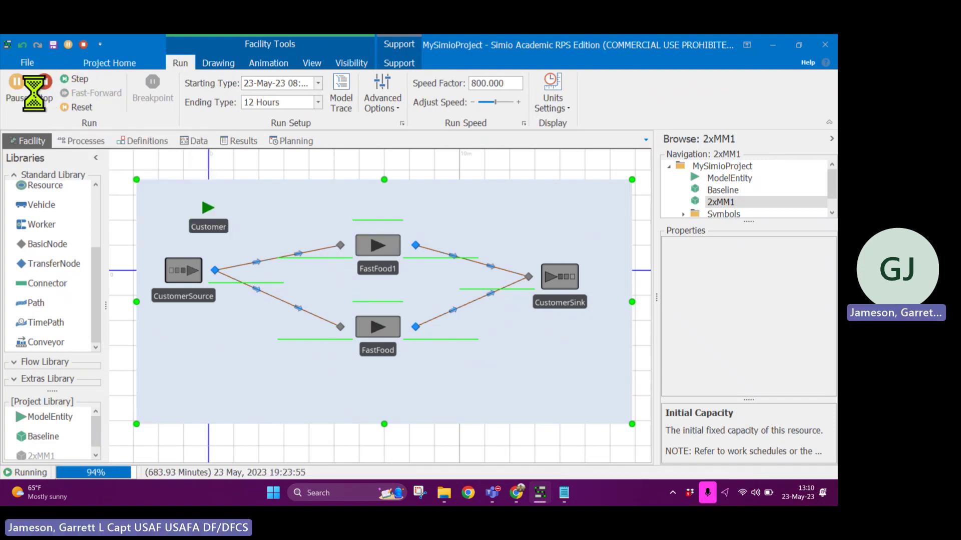
click(16, 96)
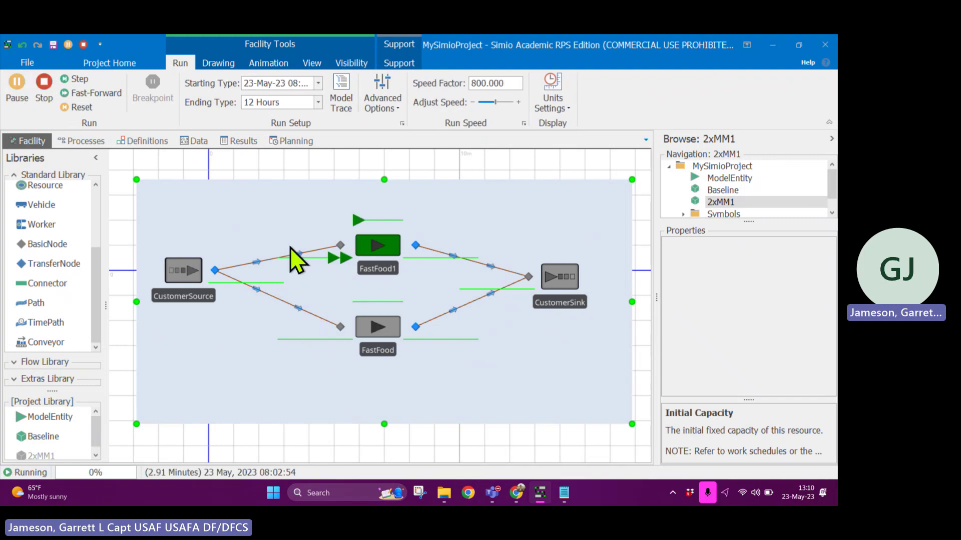
click(77, 79)
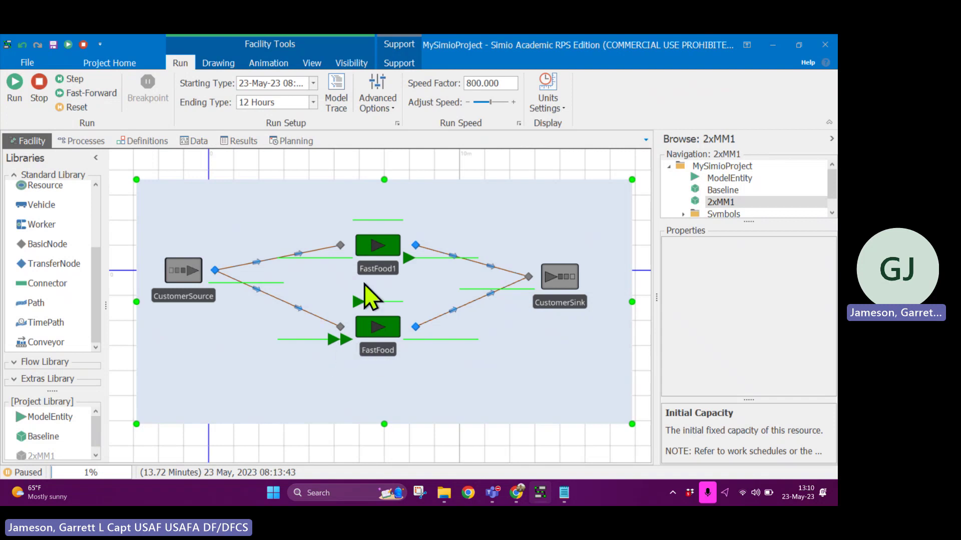
Step the simulation forward nine times to watch entities move.
click(87, 79)
click(87, 79)
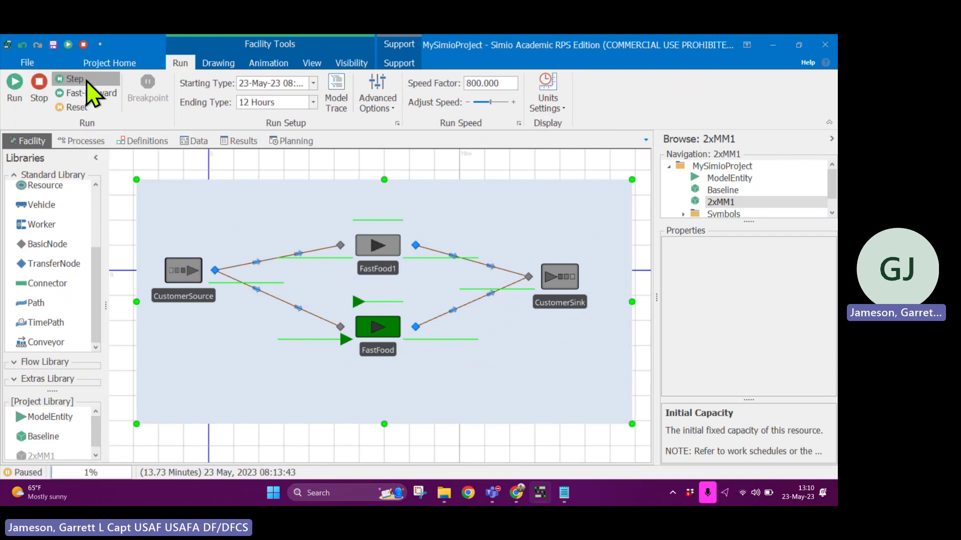
click(87, 79)
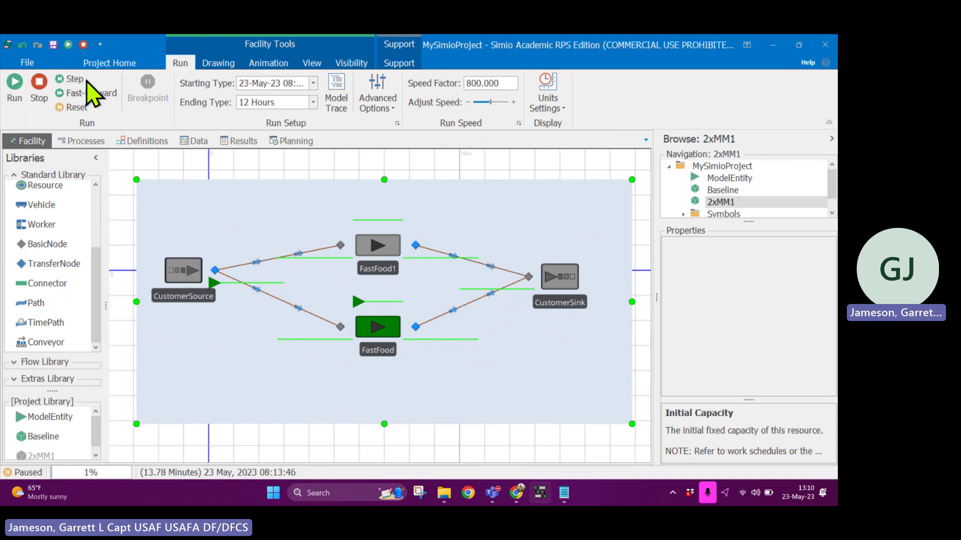
click(87, 79)
click(87, 79)
click(87, 79)
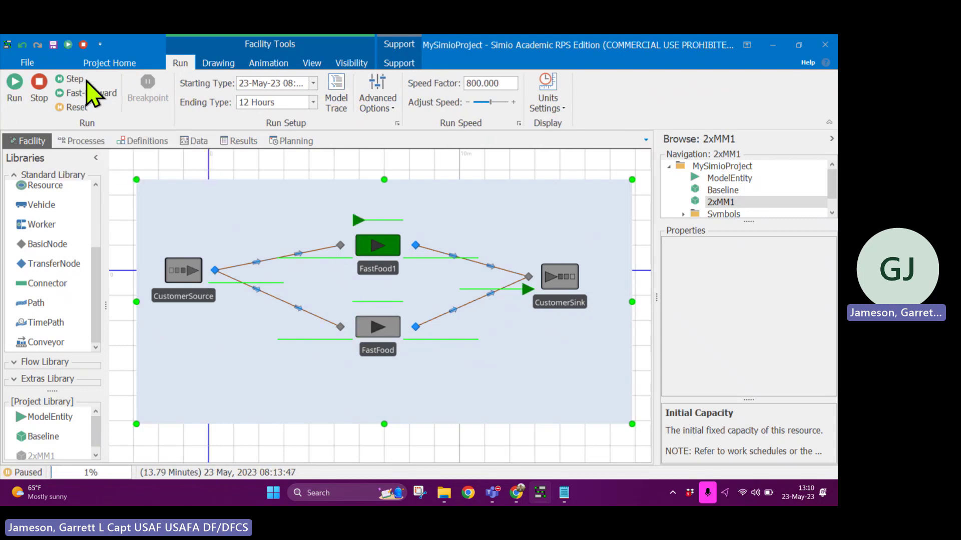
click(87, 79)
click(87, 79)
click(87, 79)
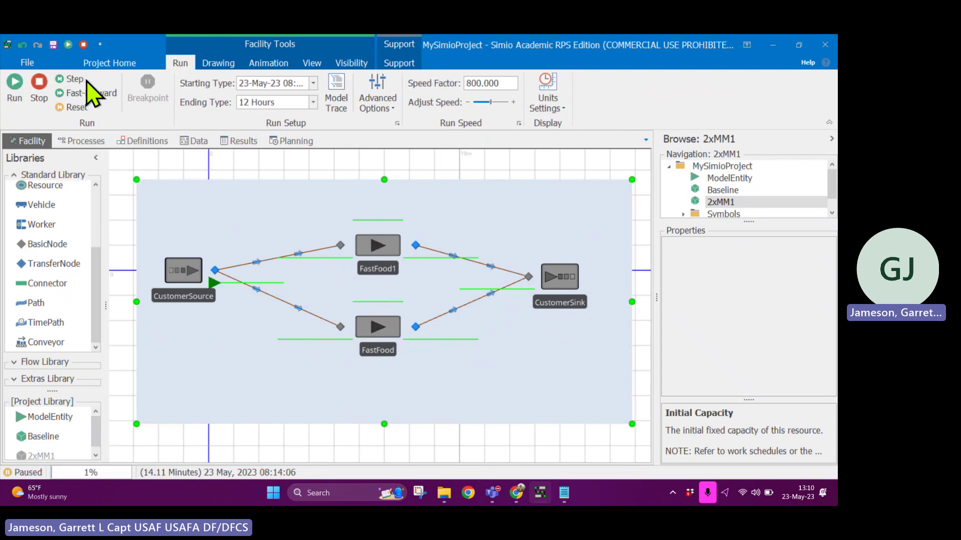
Resume the run and fast-forward it to the end of the 720-minute run.
click(87, 80)
click(14, 93)
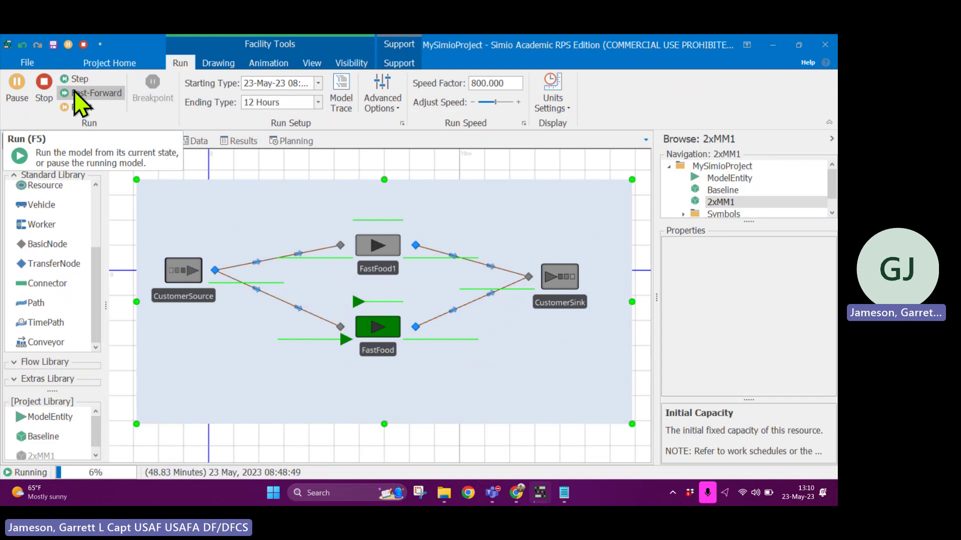
click(80, 93)
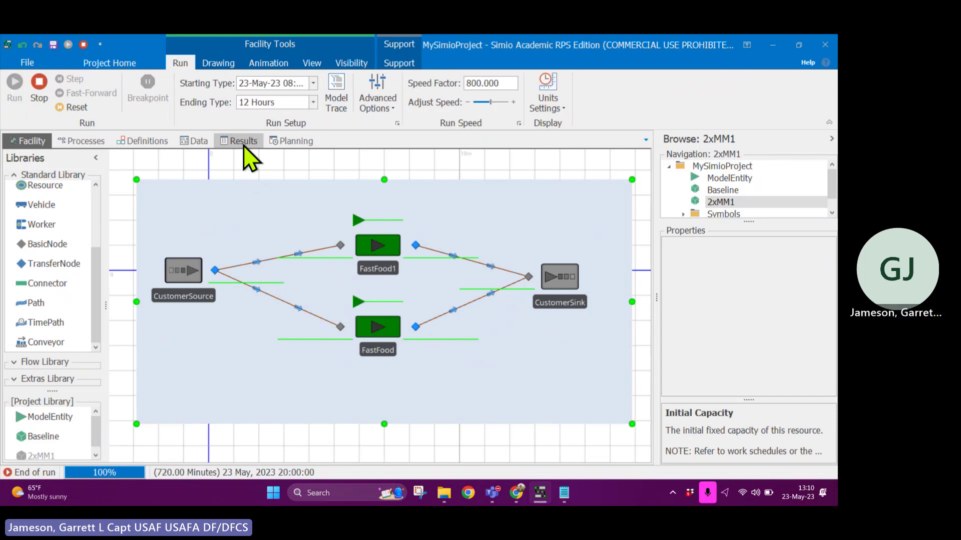
Fast-forward Baseline and view its results showing FastFood 67.43% busy and 7,172 customers processed.
click(717, 192)
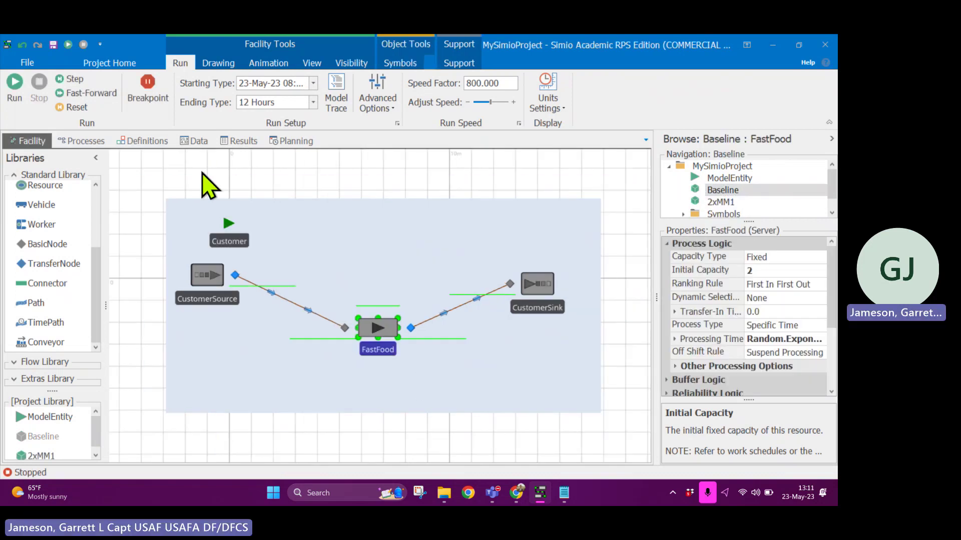
click(92, 94)
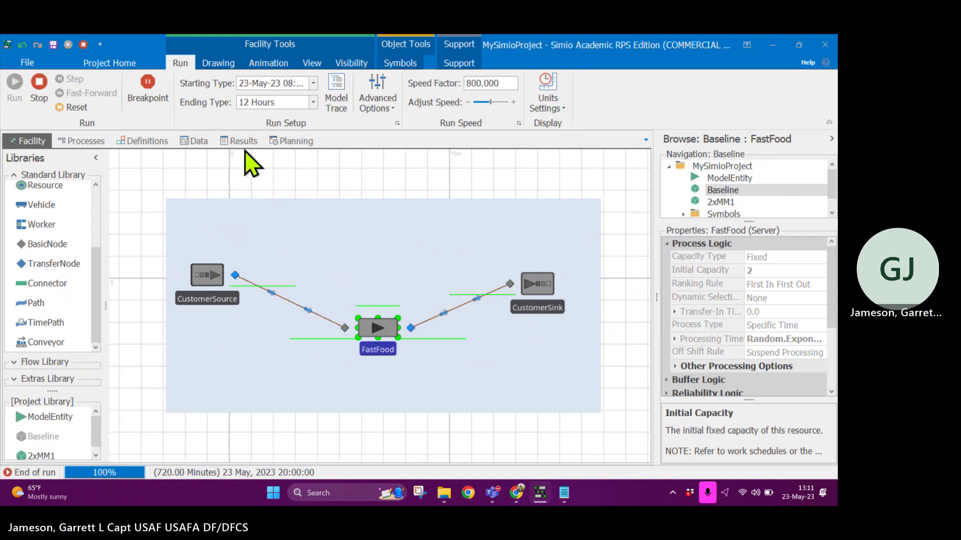
click(244, 142)
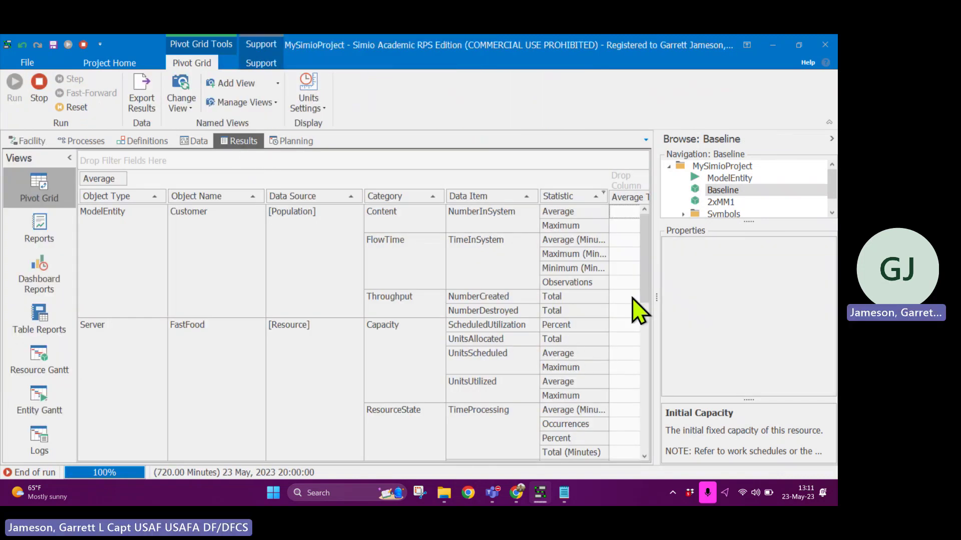
drag(655, 301, 738, 305)
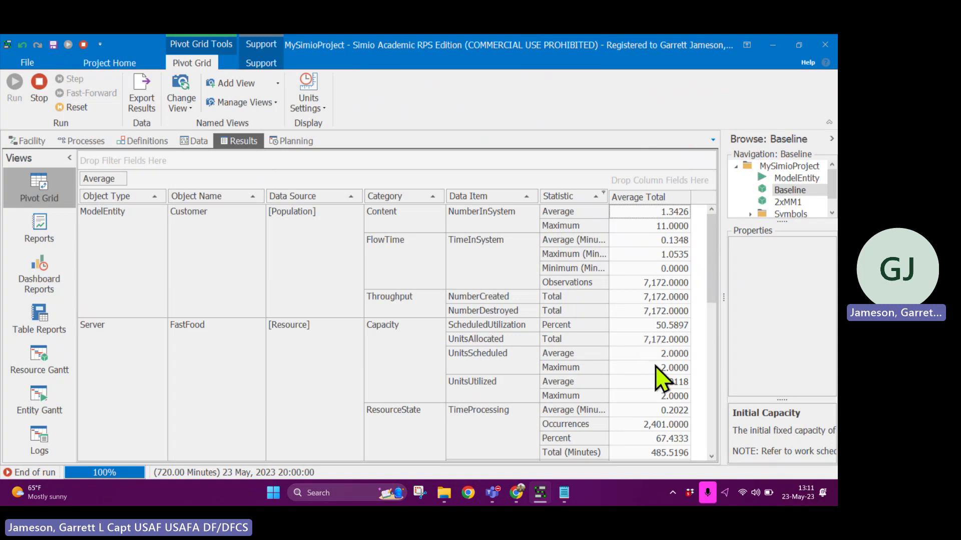
scroll(660, 395, down, 1)
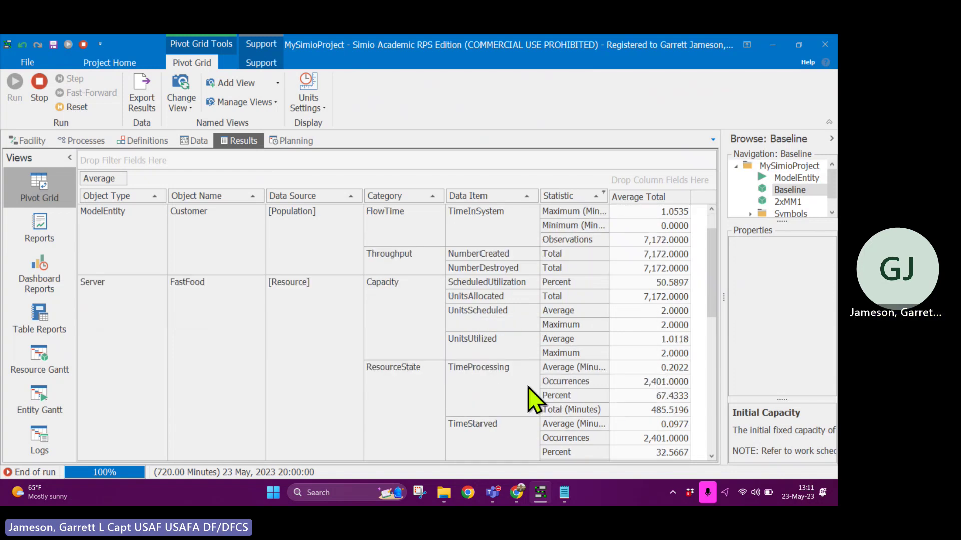
scroll(457, 388, down, 1)
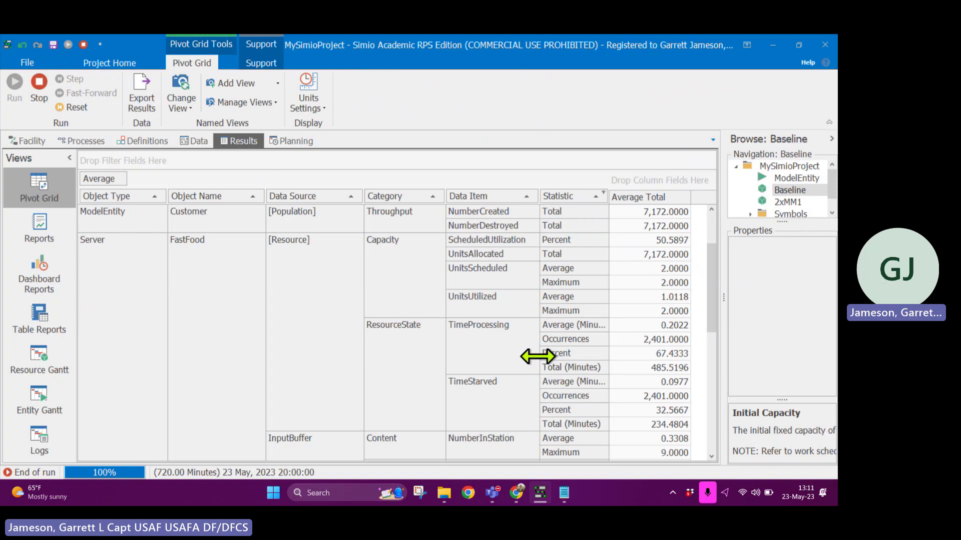
scroll(561, 381, down, 2)
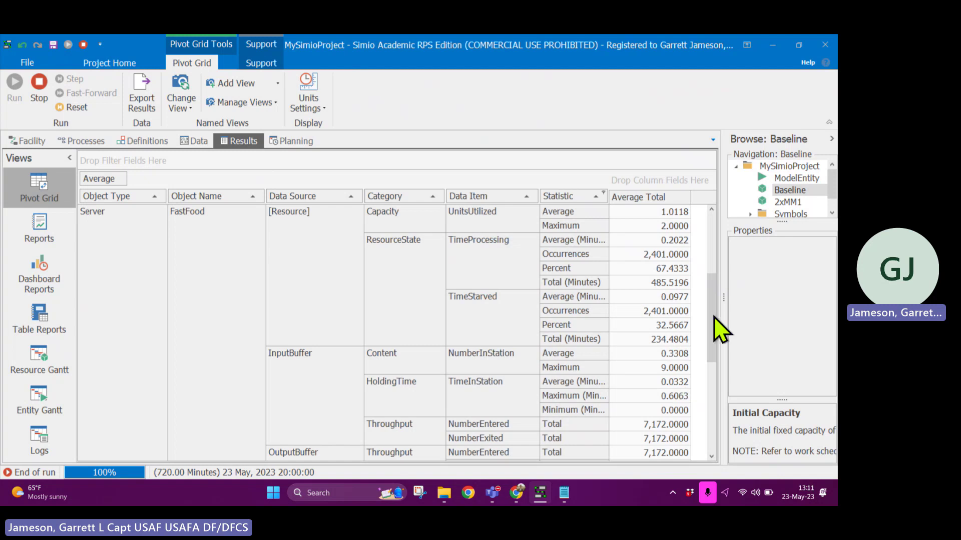
Review 2xMM1 results: FastFood 48.45% busy, FastFood1 47.85% busy, 6,987 customers processed.
double_click(789, 203)
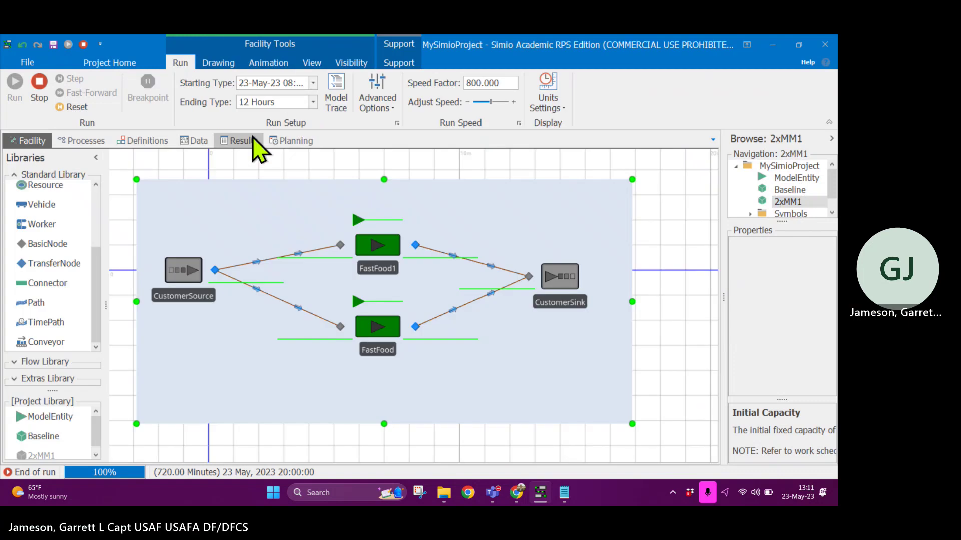
click(241, 141)
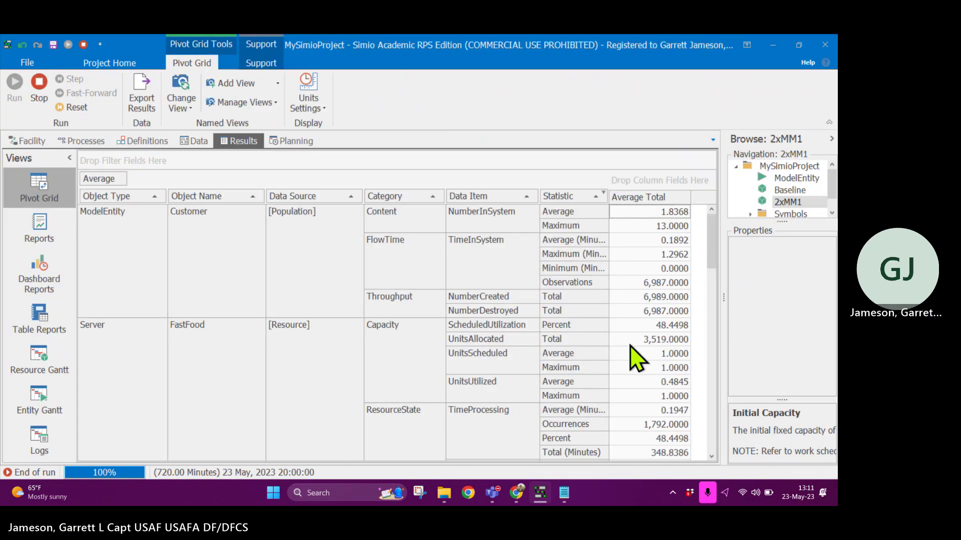
scroll(250, 375, down, 8)
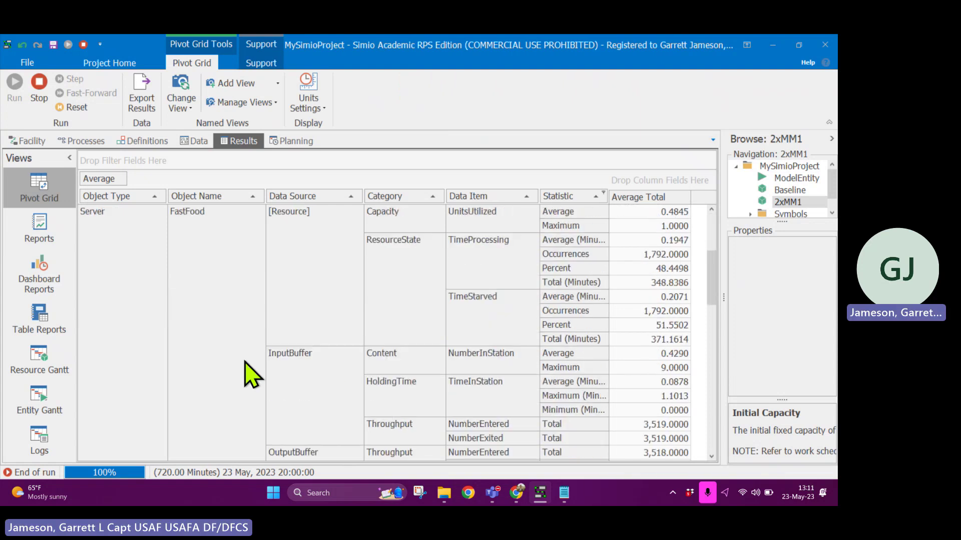
scroll(246, 362, down, 3)
scroll(246, 362, up, 3)
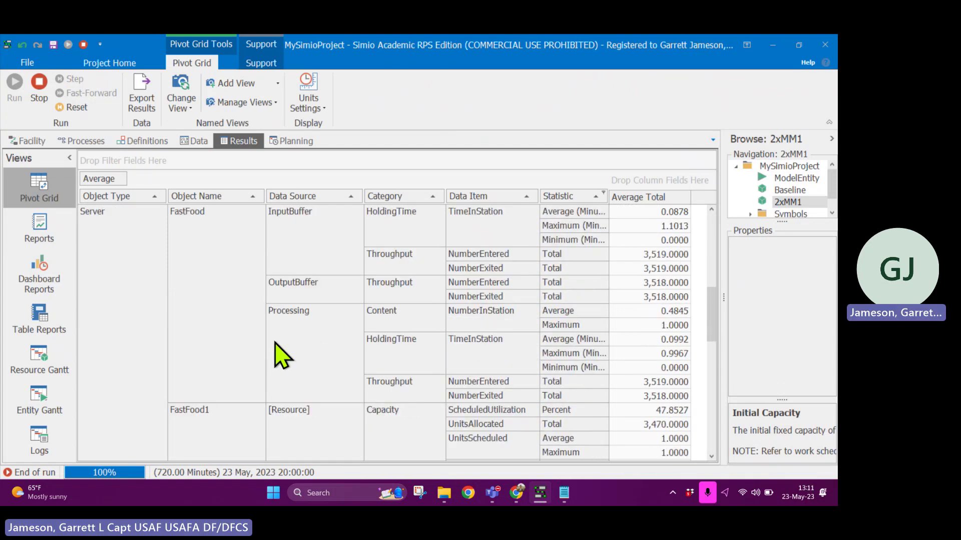
scroll(422, 321, up, 3)
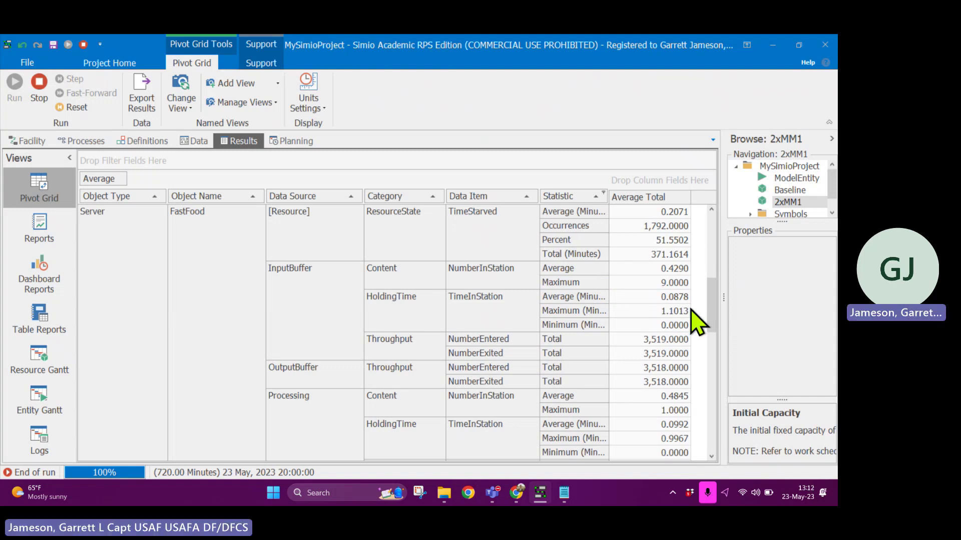
scroll(693, 342, down, 3)
scroll(693, 341, up, 3)
scroll(671, 300, down, 2)
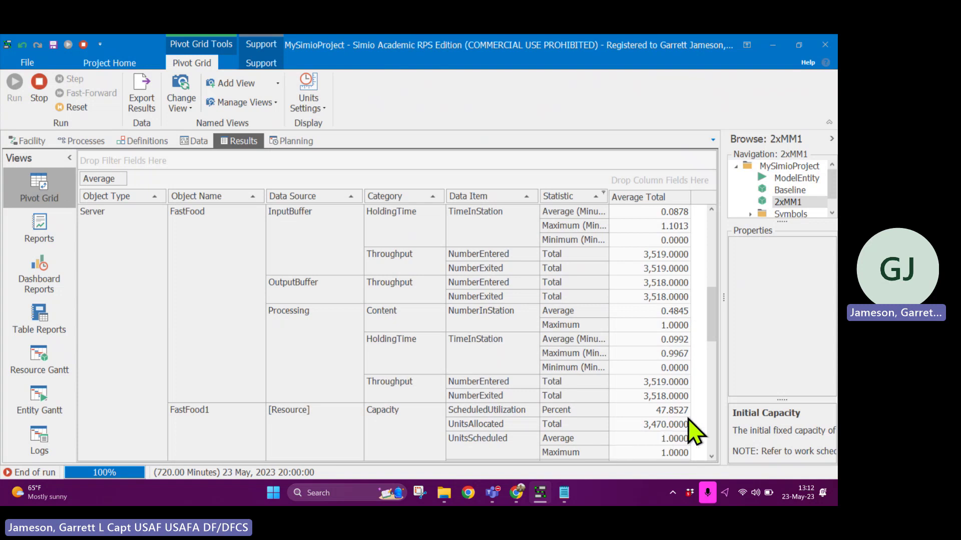
scroll(711, 385, down, 4)
scroll(697, 382, up, 3)
scroll(699, 376, up, 5)
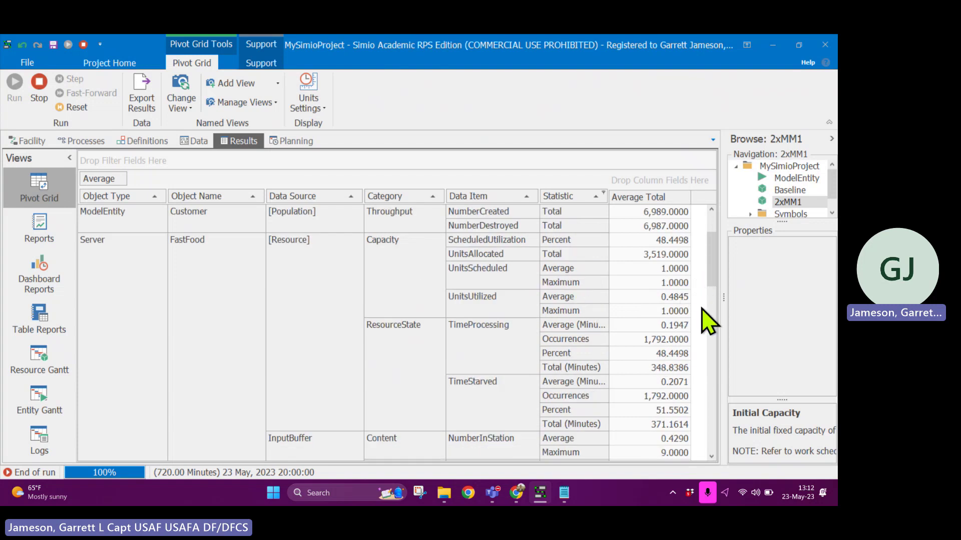
Stop the finished run and bring up the model's Definitions > Elements page.
click(39, 95)
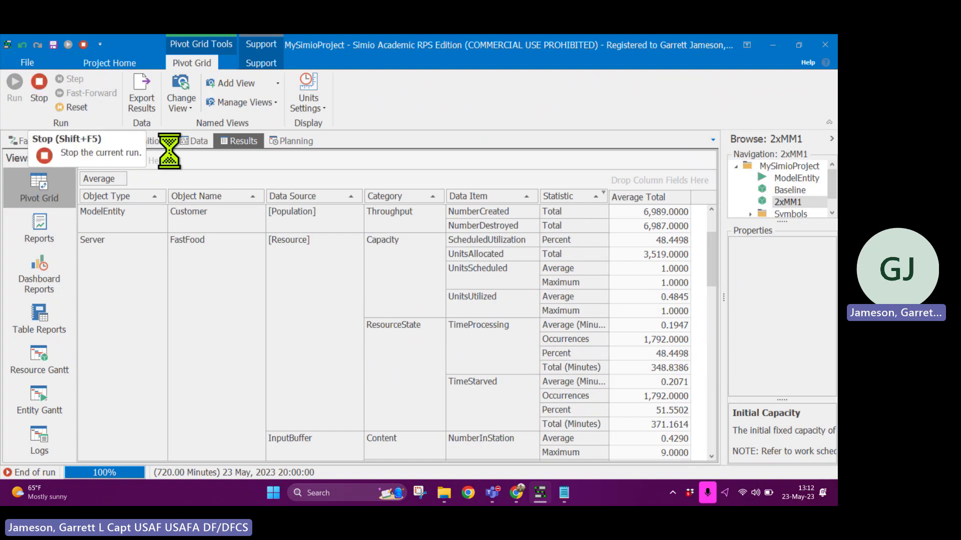
click(153, 141)
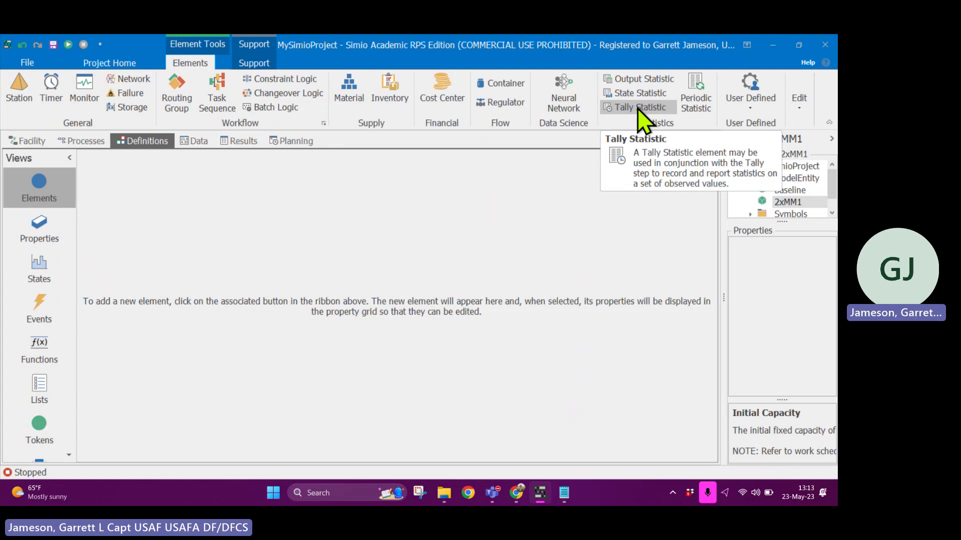
Add a tally statistic element and name it TimeWaitStat.
click(639, 109)
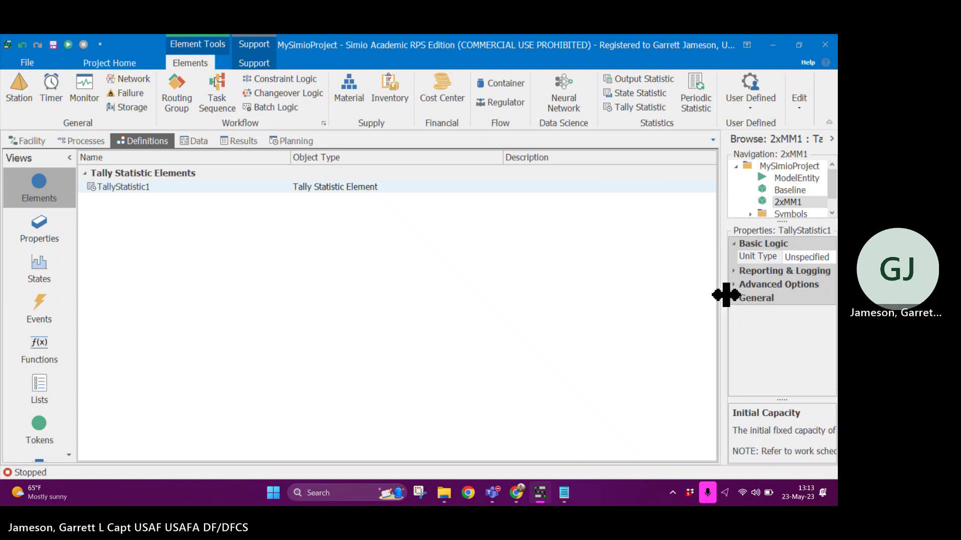
drag(724, 295, 659, 295)
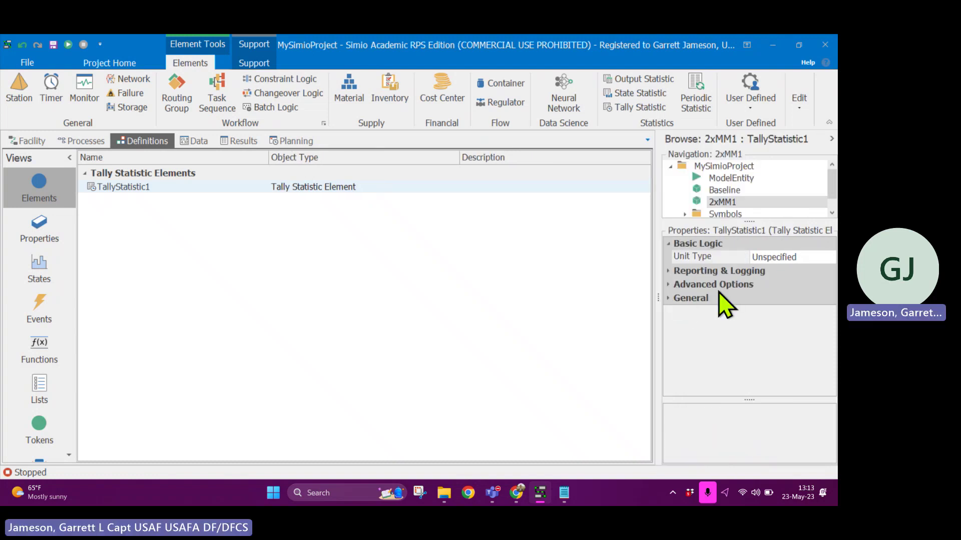
click(713, 299)
double_click(695, 298)
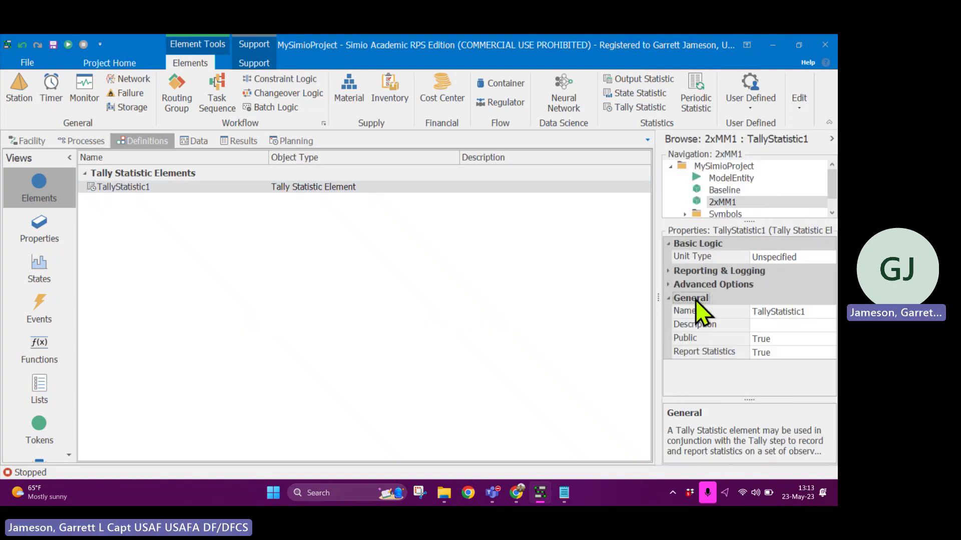
click(769, 311)
text(TimeWa)
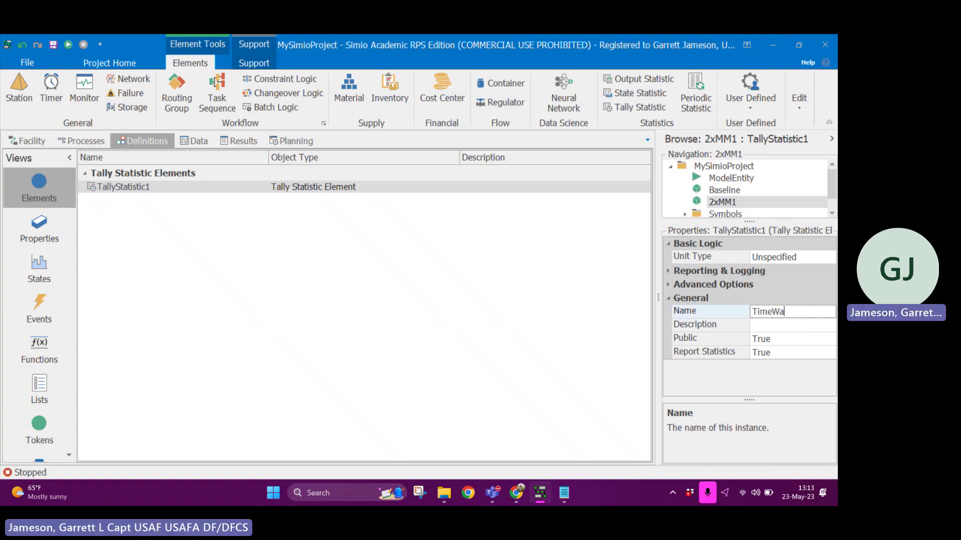
text(itStat)
key(Return)
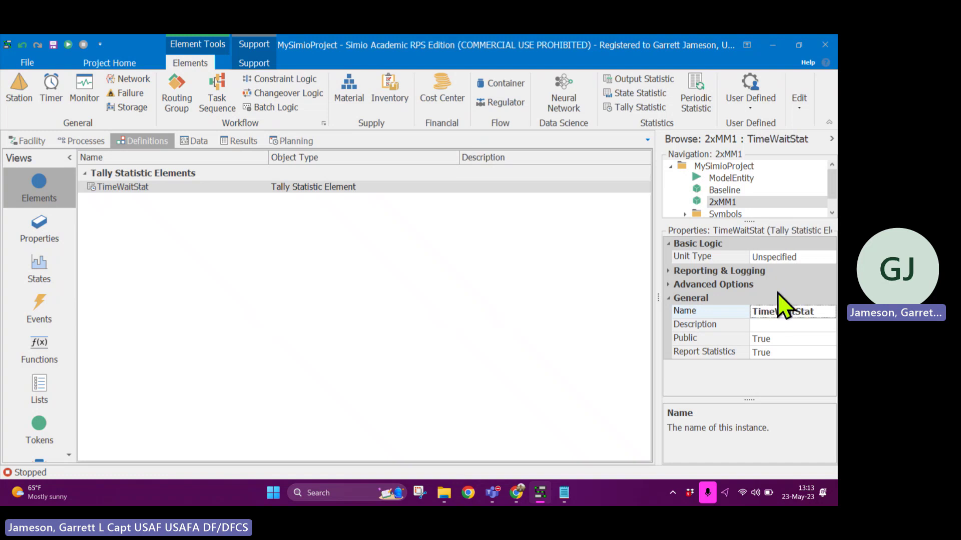
Set TimeWaitStat's Unit Type to Time.
click(813, 256)
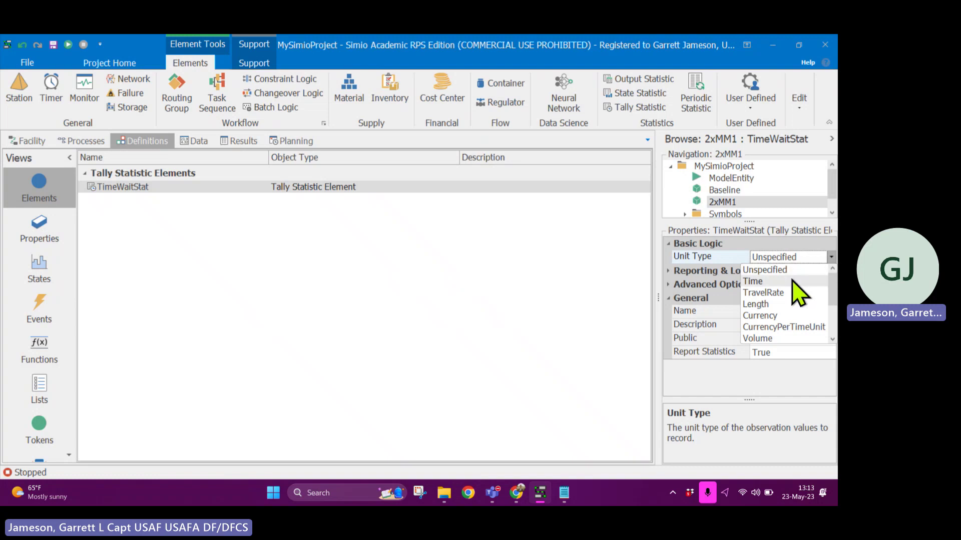
click(762, 281)
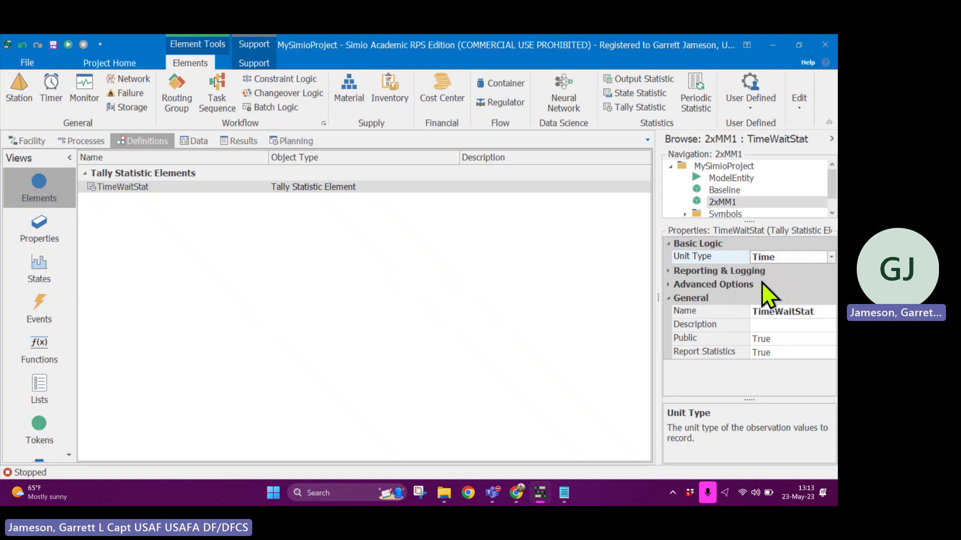
click(433, 285)
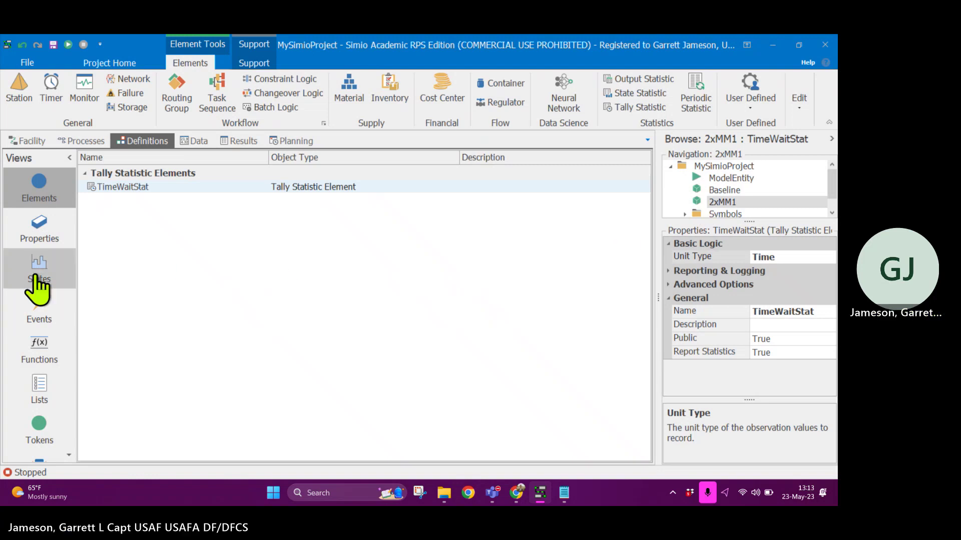
Run the 2xMM1 model briefly from the Facility view, pause it, then stop and reset.
click(38, 141)
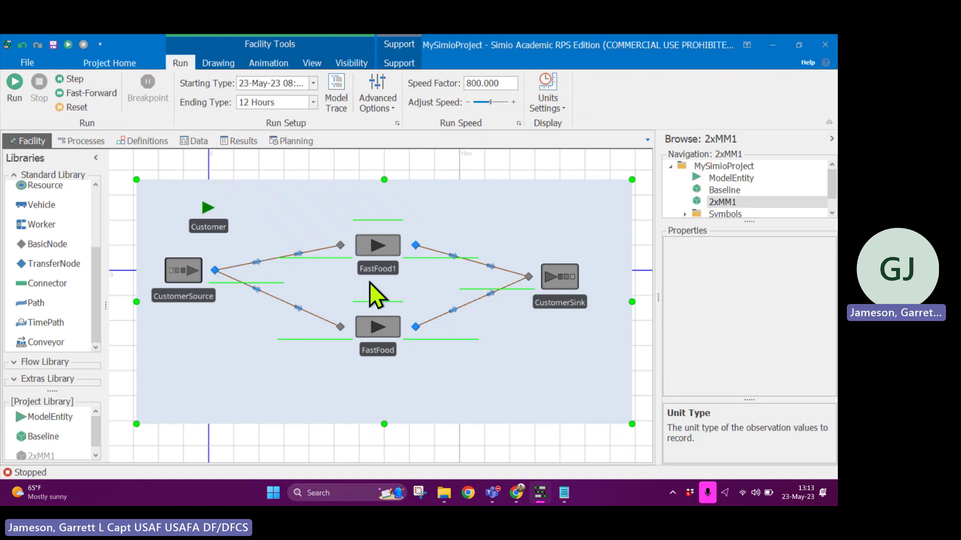
click(2, 93)
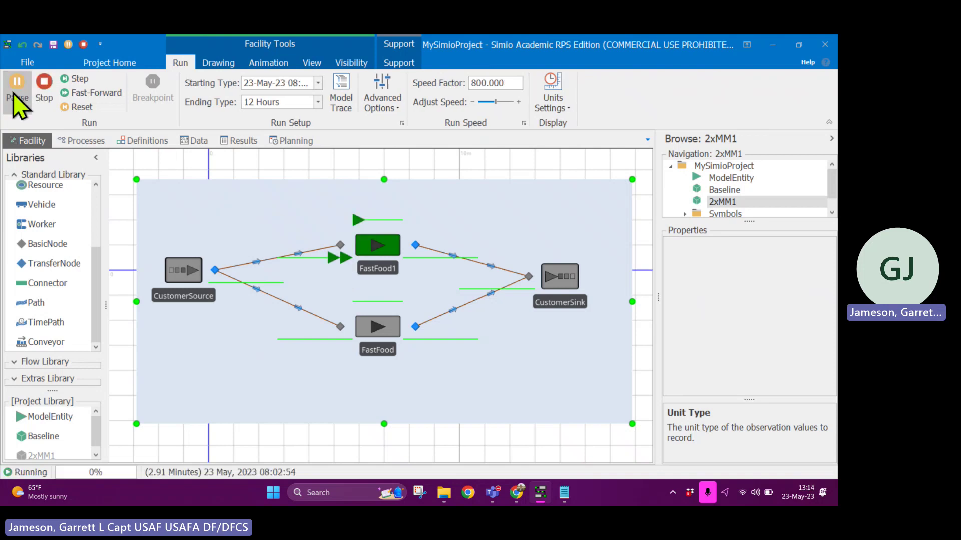
click(3, 93)
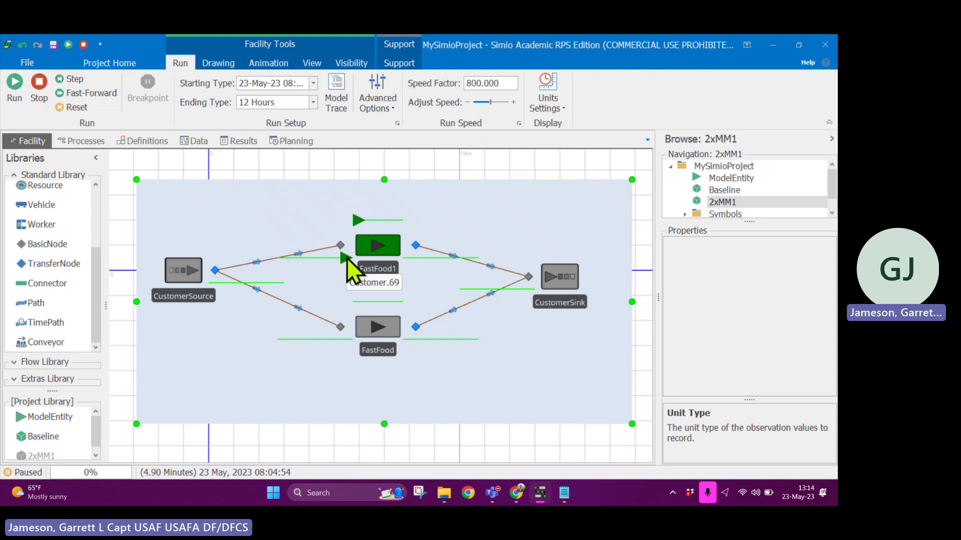
click(38, 88)
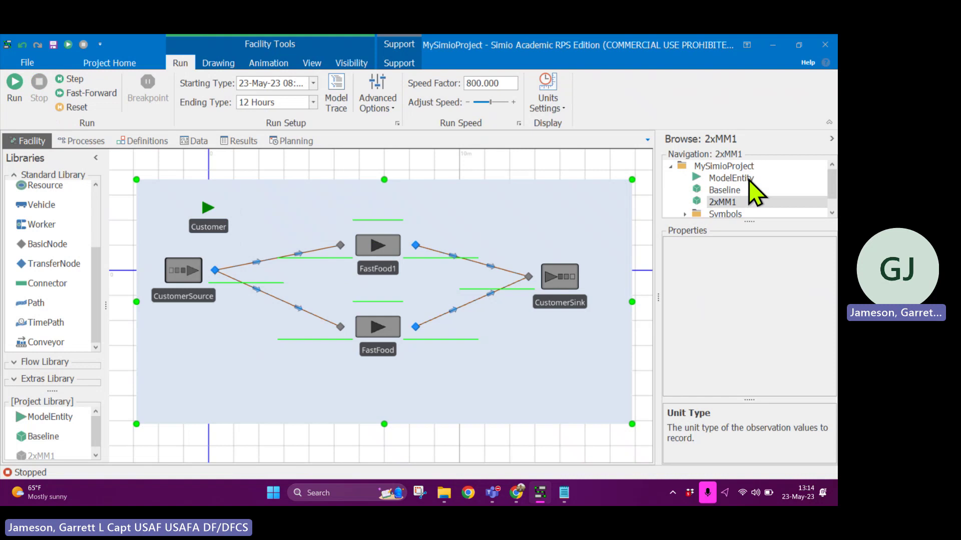
Try adding a real state to ModelEntity, then dismiss the run-mode error.
click(730, 178)
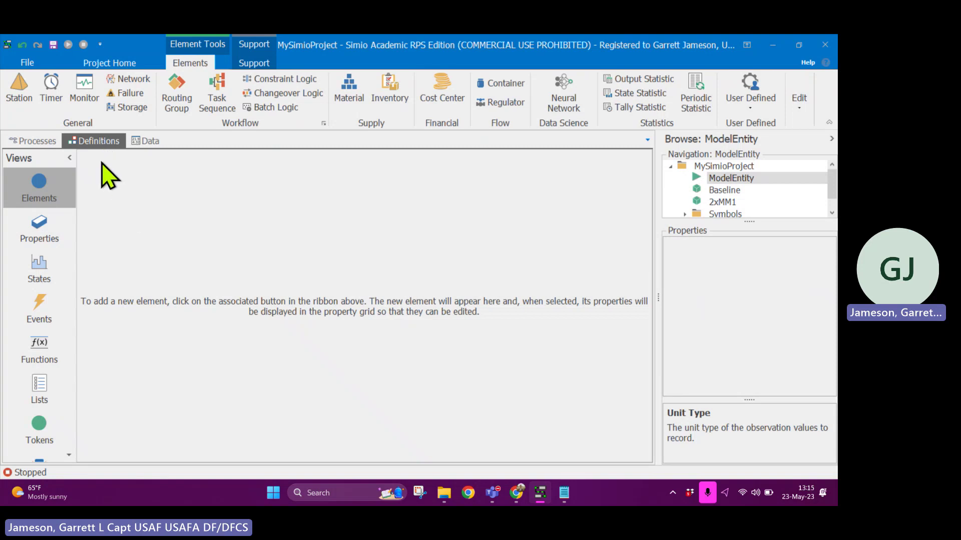
click(44, 276)
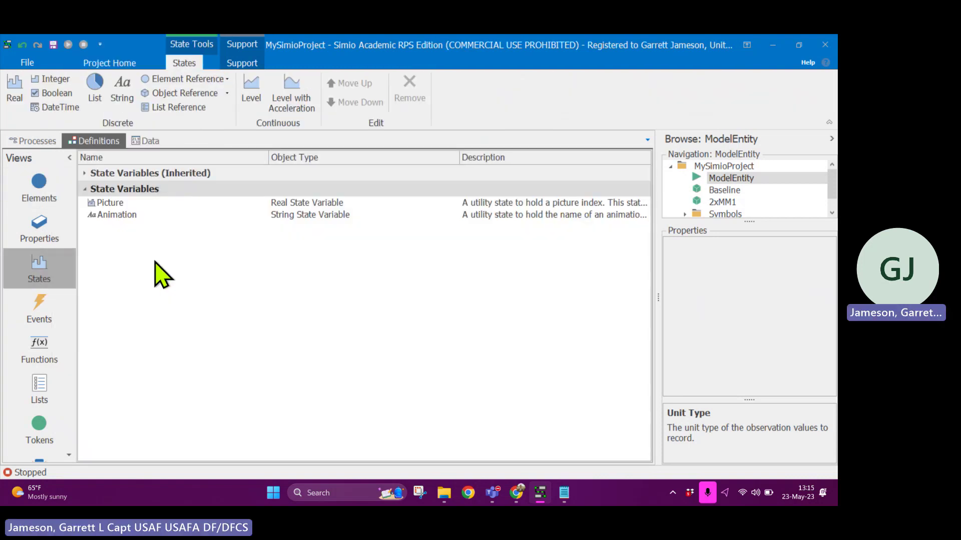
click(15, 100)
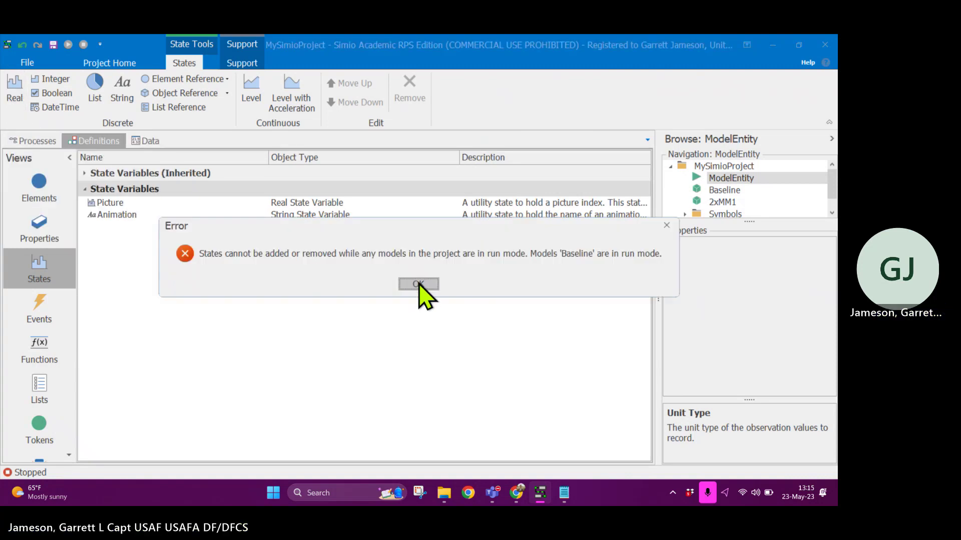
click(418, 284)
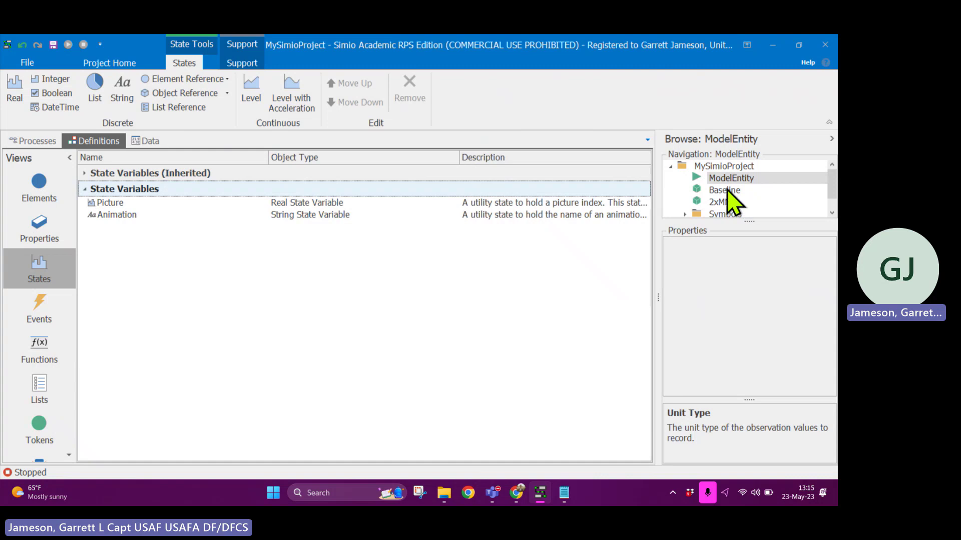
End the Baseline run and reopen ModelEntity's state variables, listing Picture and Animation.
click(727, 190)
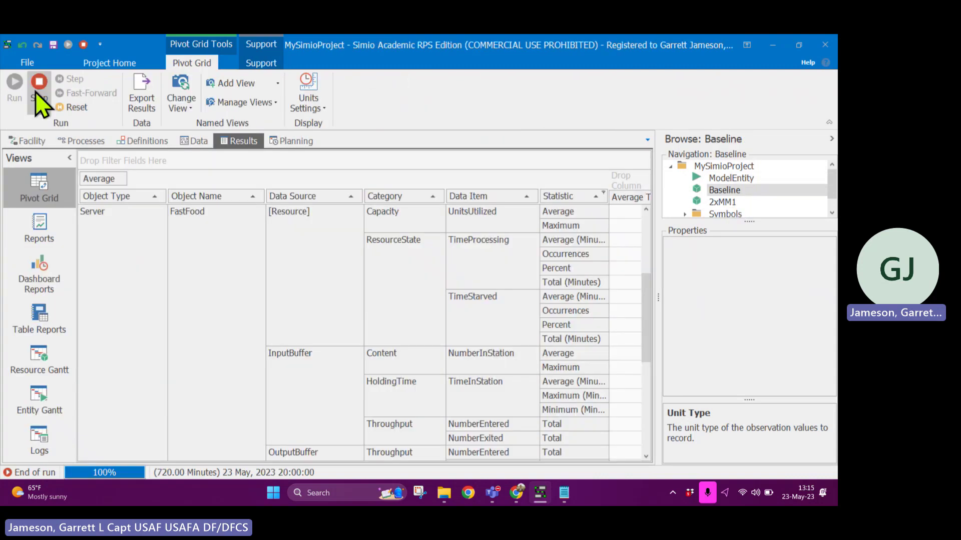
click(725, 201)
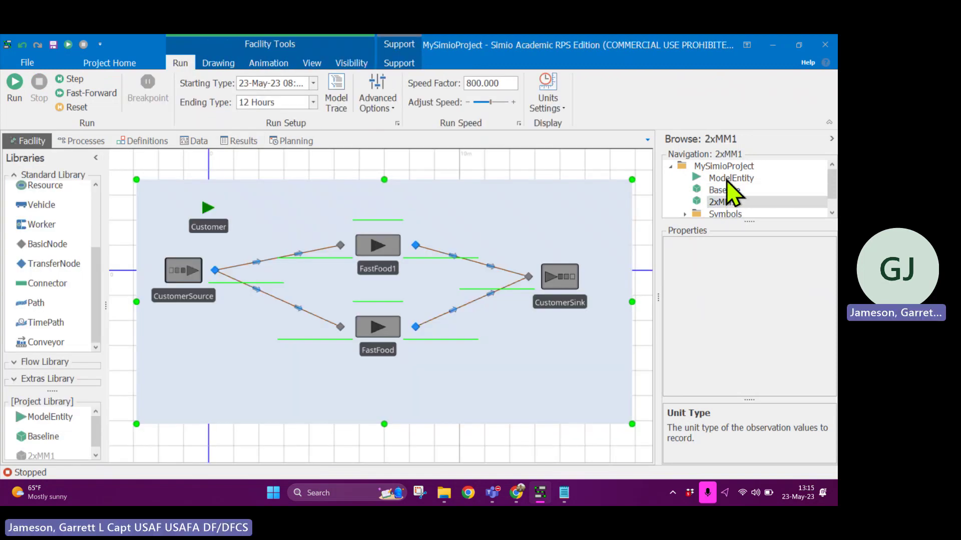
click(730, 179)
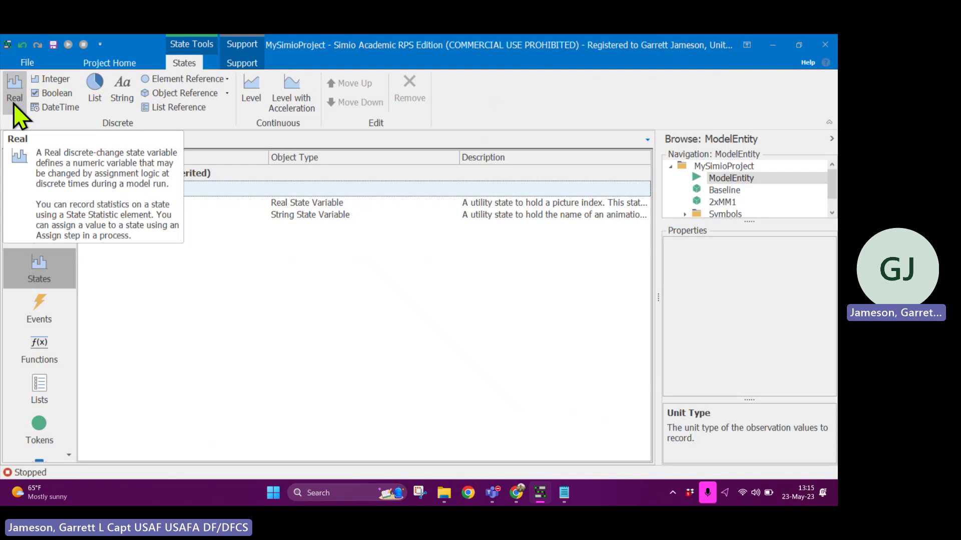
Add a real state variable named TimeStartWait to ModelEntity.
click(15, 95)
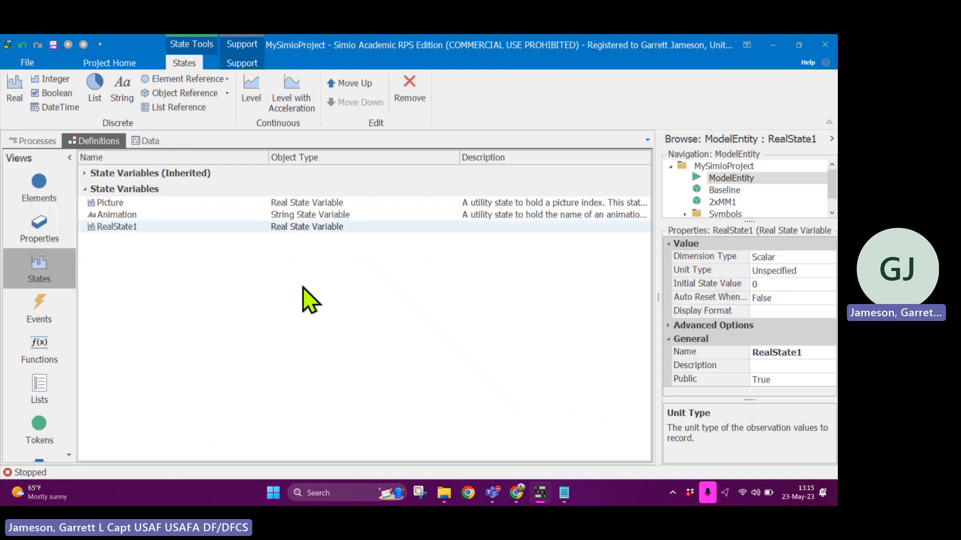
click(798, 352)
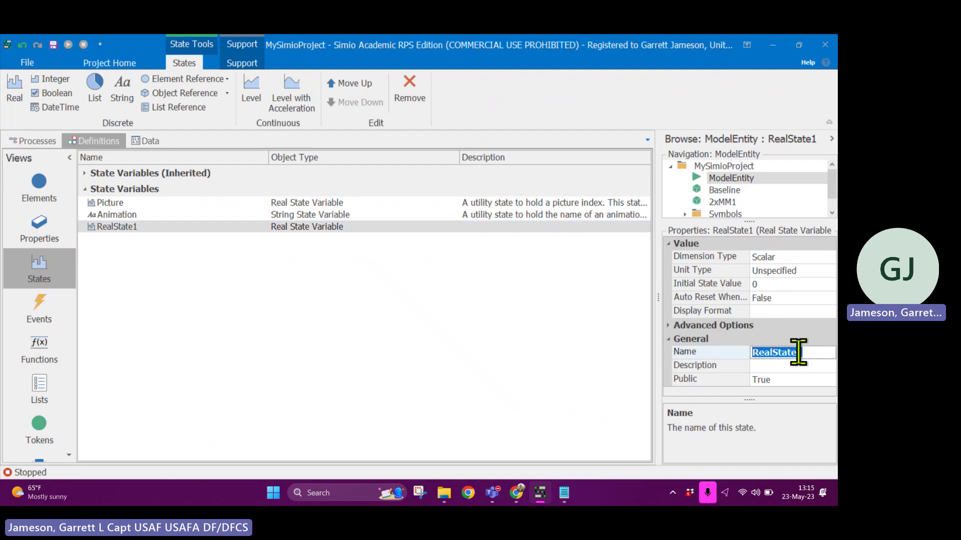
text(TimeStartWait)
key(Return)
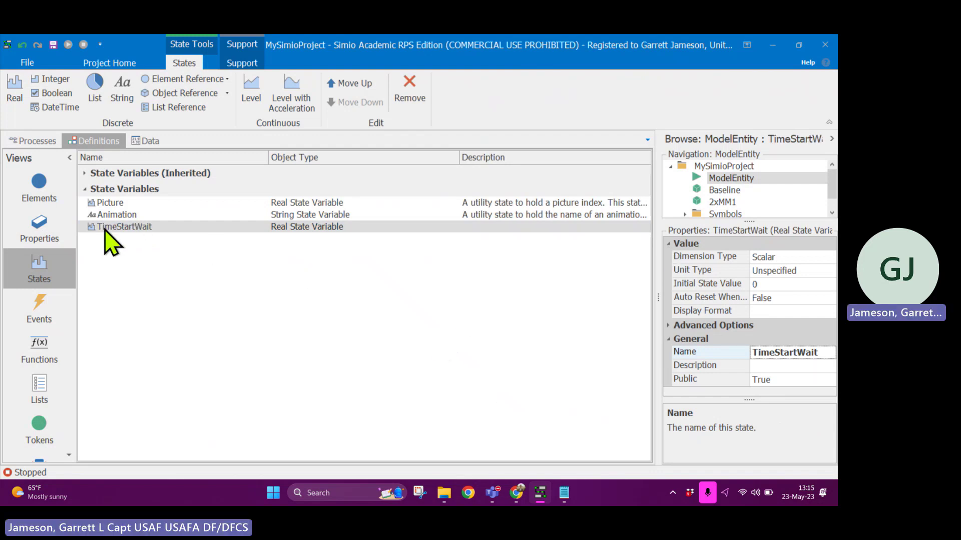
Set TimeStartWait's unit type to Time with Minutes as its units.
click(810, 270)
click(830, 270)
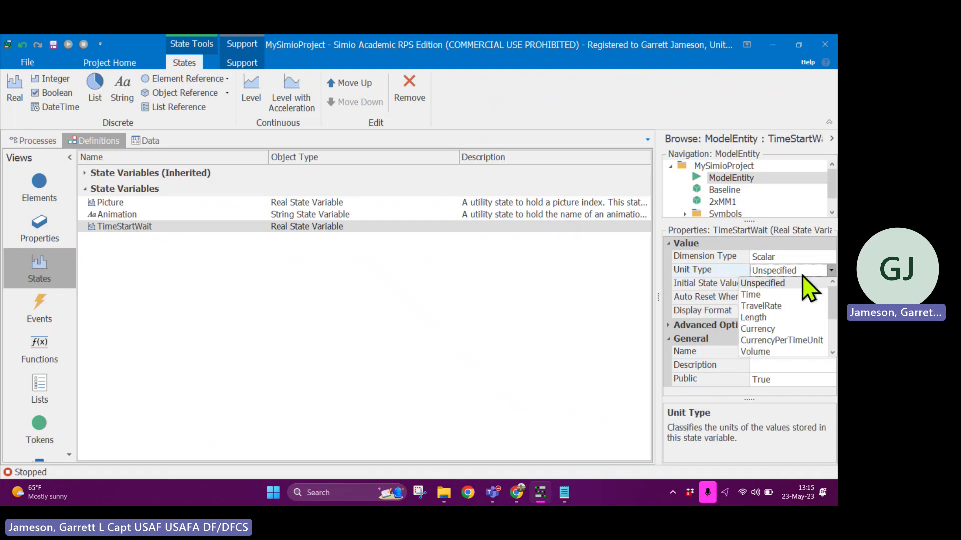
click(764, 295)
click(676, 284)
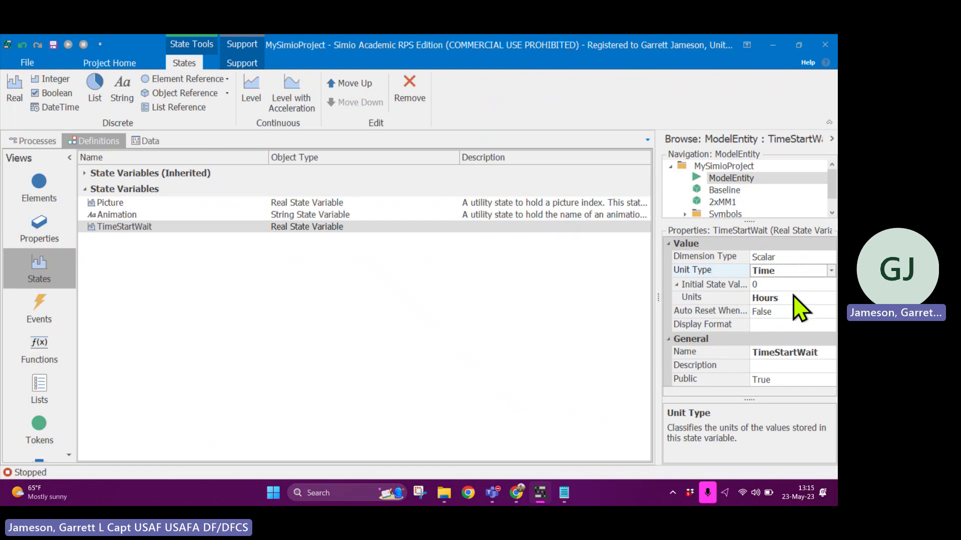
click(793, 297)
click(785, 324)
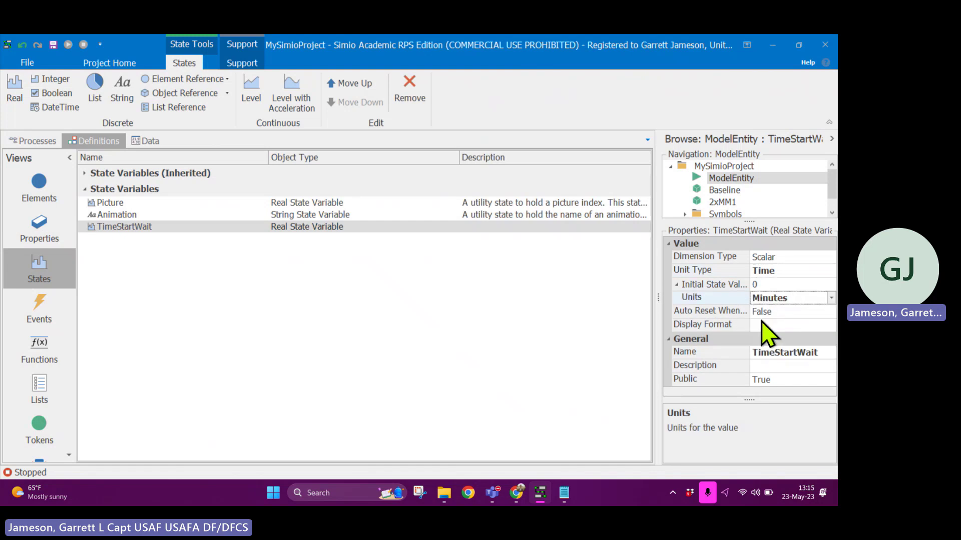
click(555, 306)
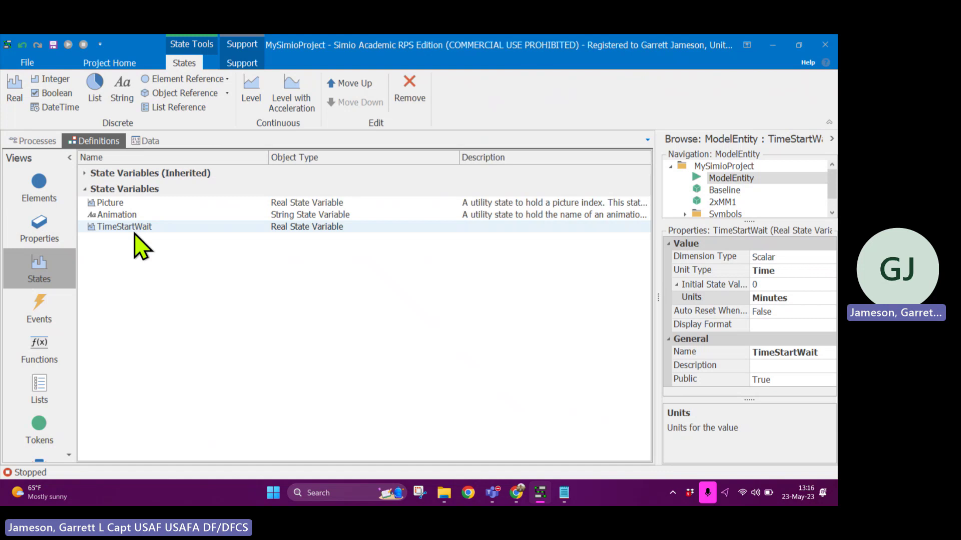
In the 2xMM1 layout, open the On Entering state assignments of Input@FastFood1.
double_click(730, 203)
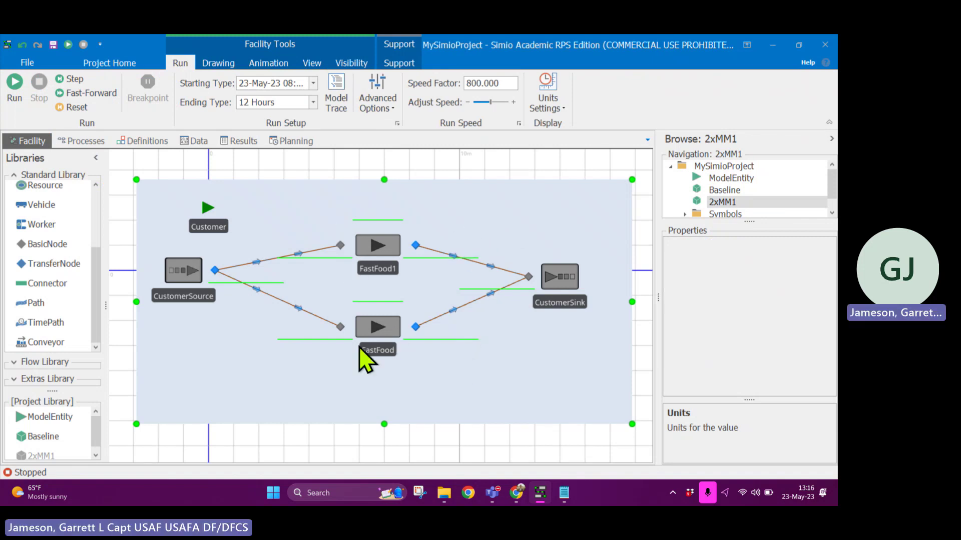
click(340, 246)
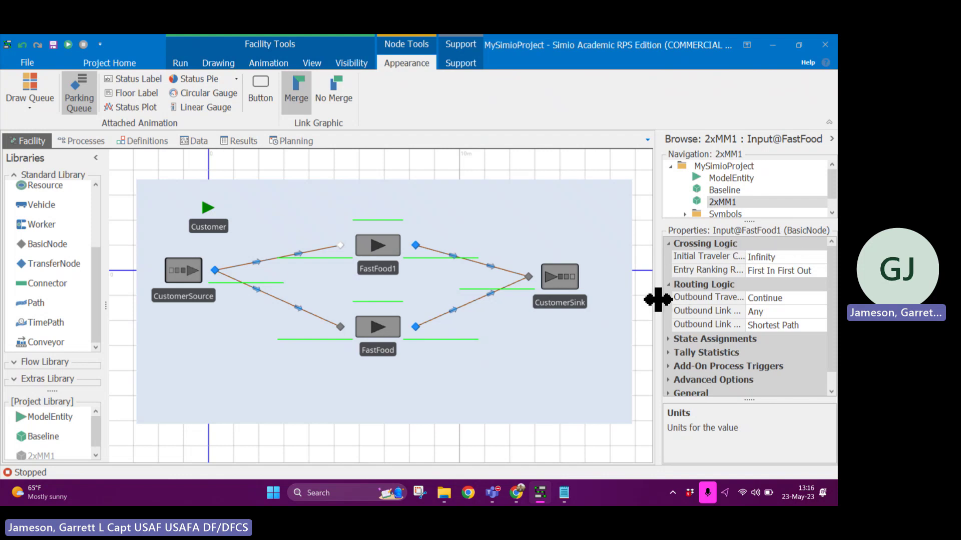
drag(656, 300, 644, 300)
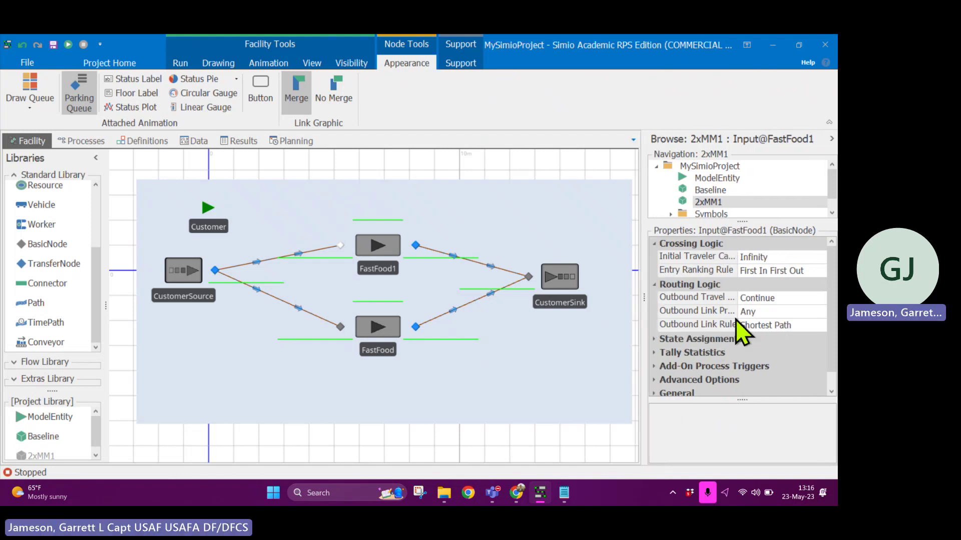
scroll(714, 350, down, 1)
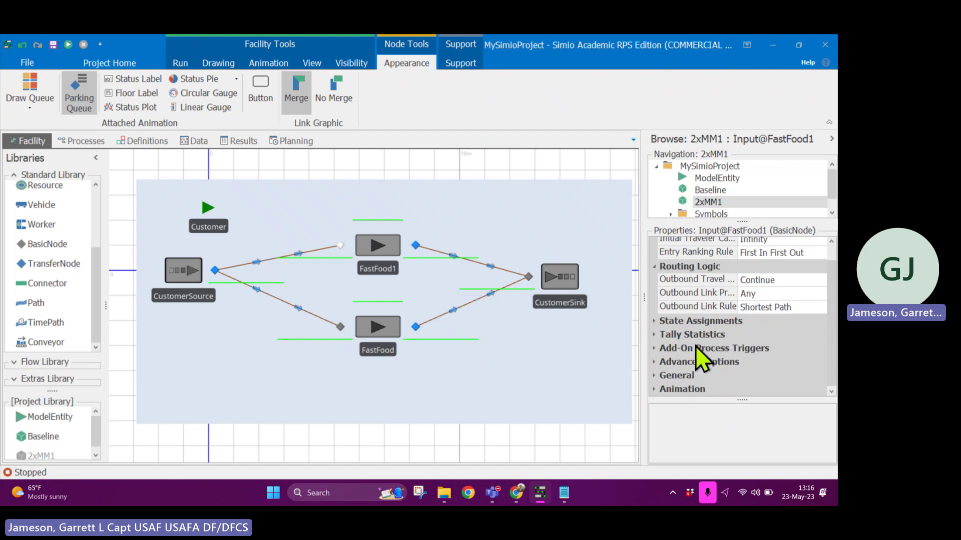
click(655, 322)
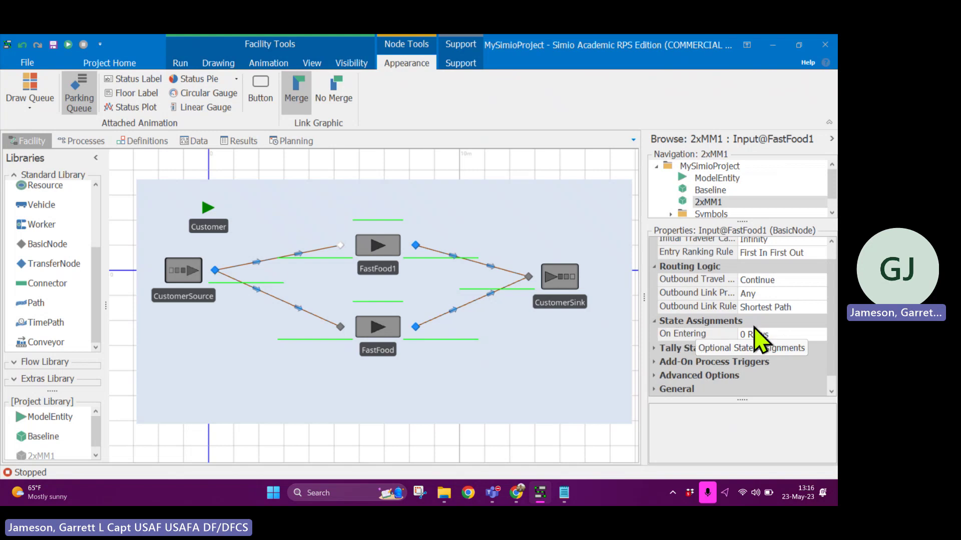
click(805, 334)
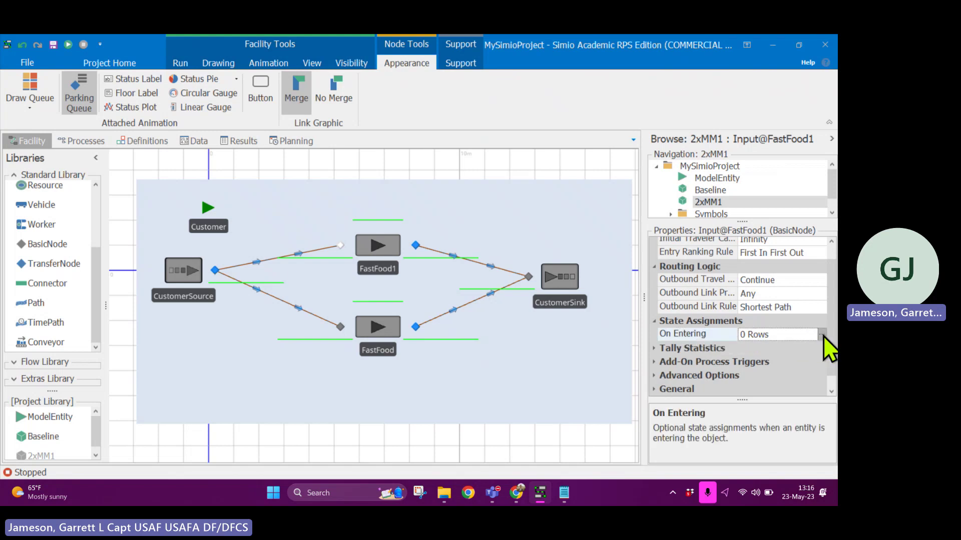
click(822, 334)
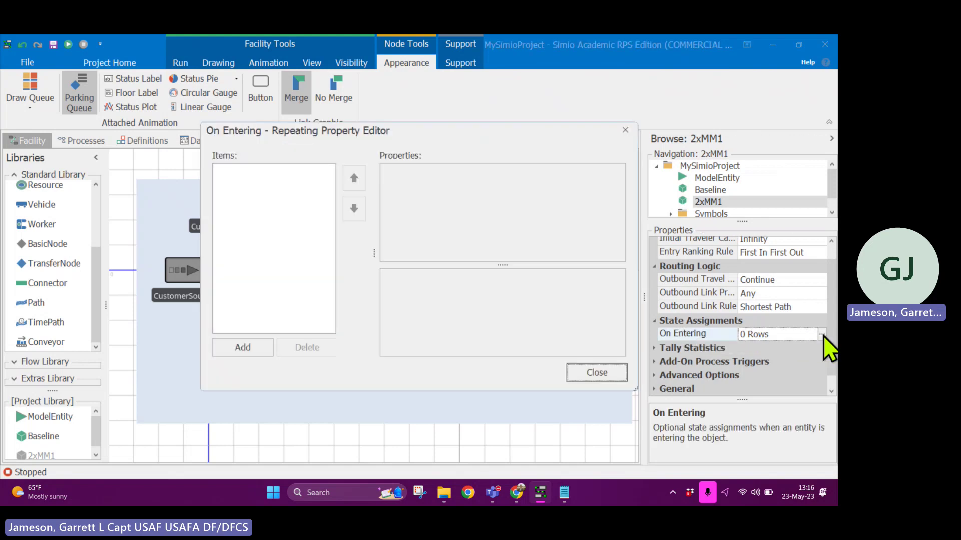
Add an On Entering assignment targeting ModelEntity.TimeStartWait.
click(266, 345)
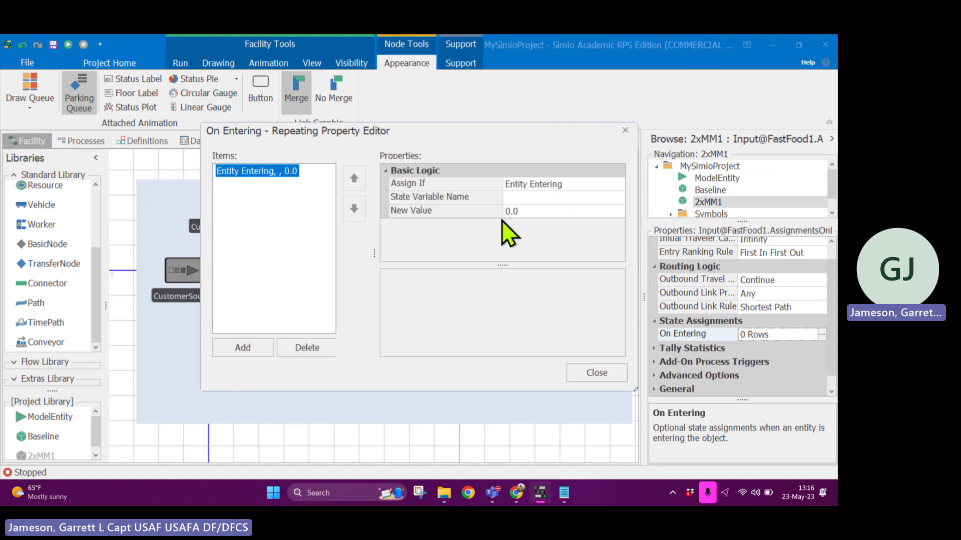
click(557, 197)
click(620, 198)
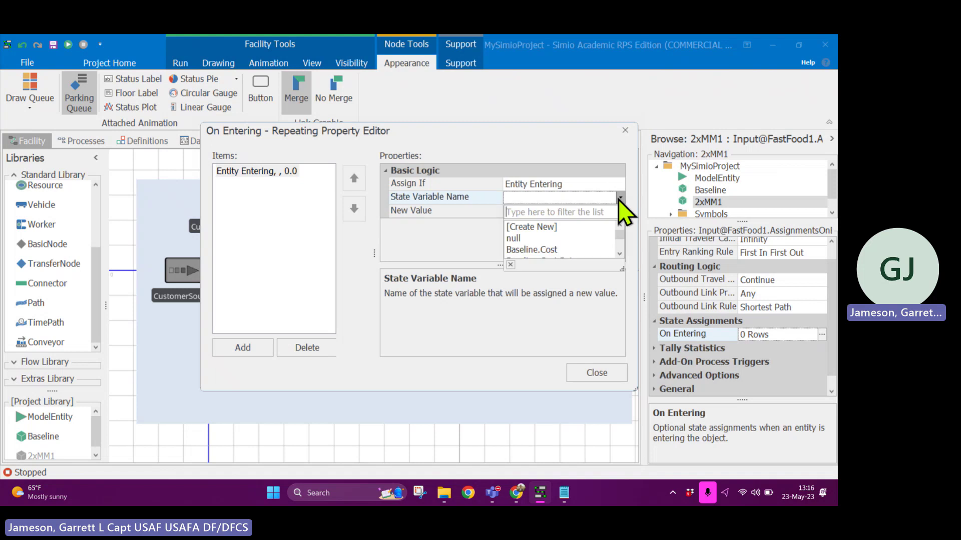
text(mo)
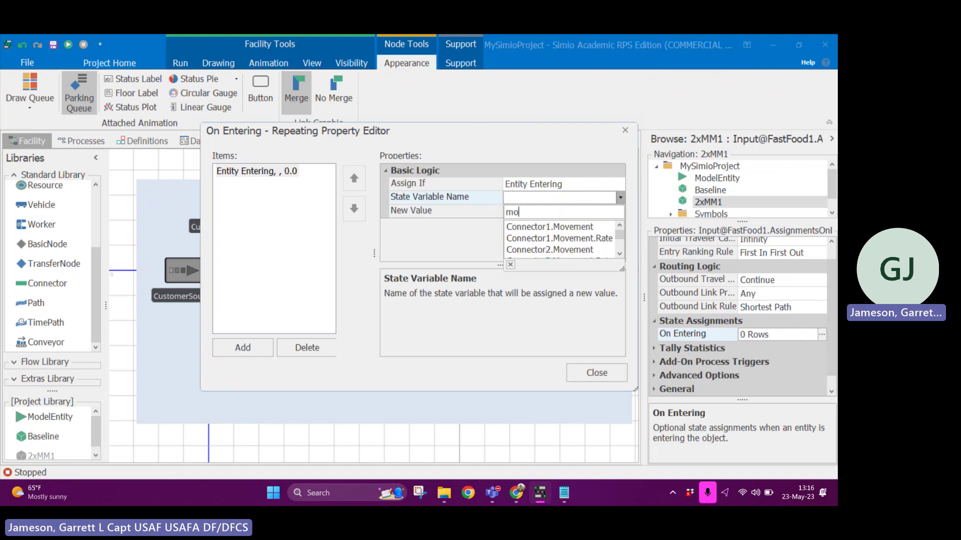
text(delentity.)
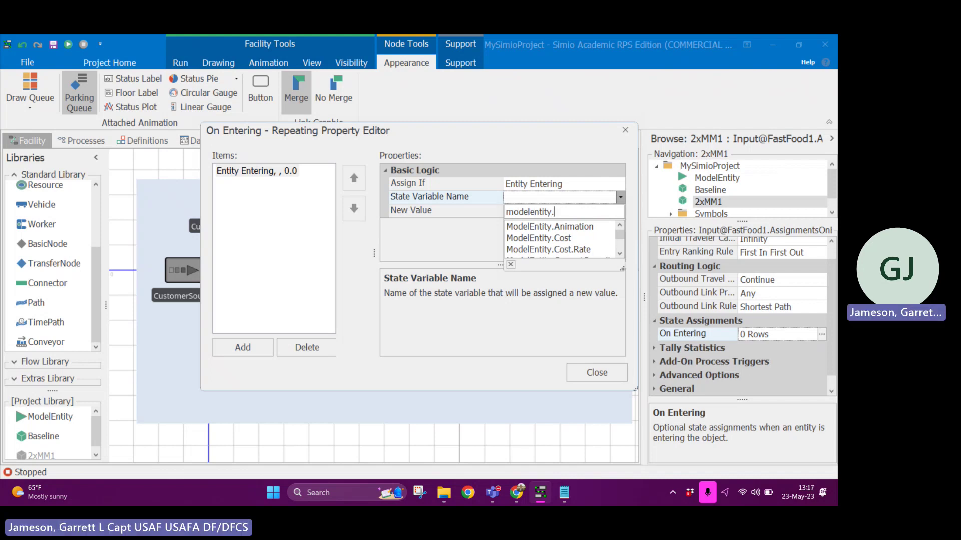
text(ti)
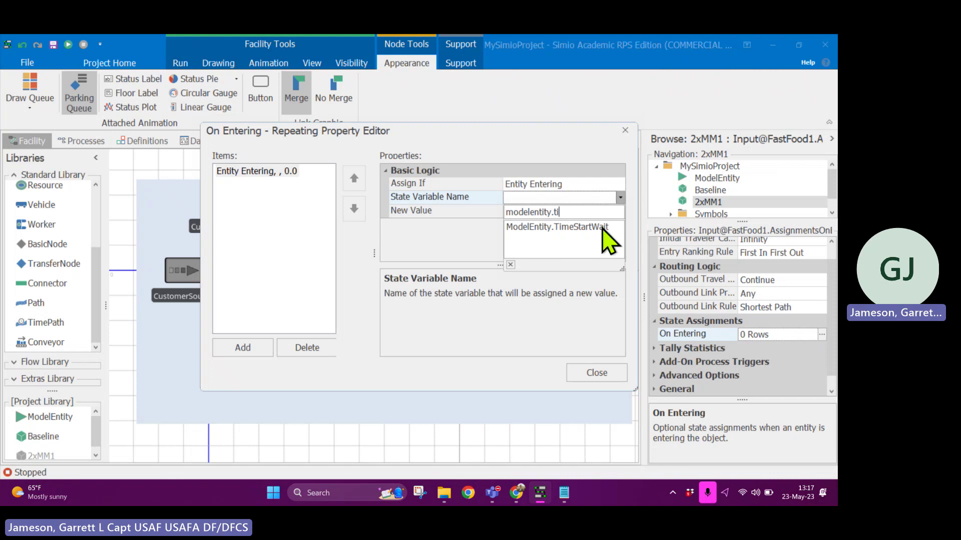
click(602, 226)
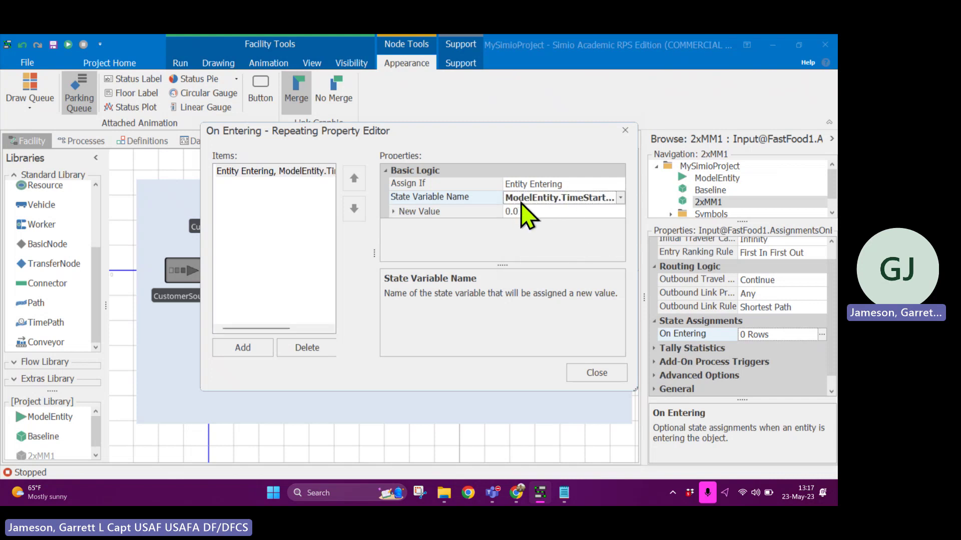
Set the assignment's new value to TimeNow with units Minutes.
click(564, 210)
click(620, 212)
text(rtim)
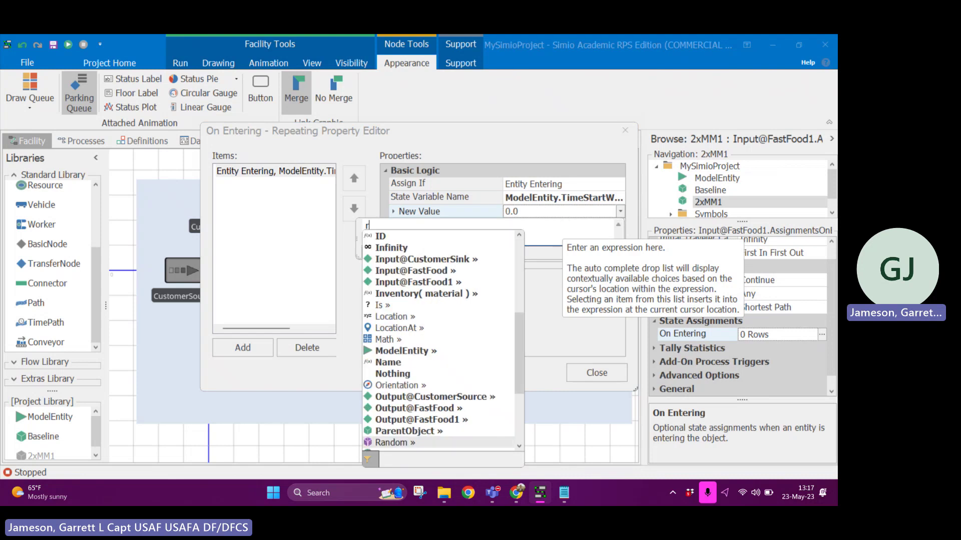
key(BackSpace)
key(BackSpace)
key(BackSpace)
key(BackSpace)
text(tim)
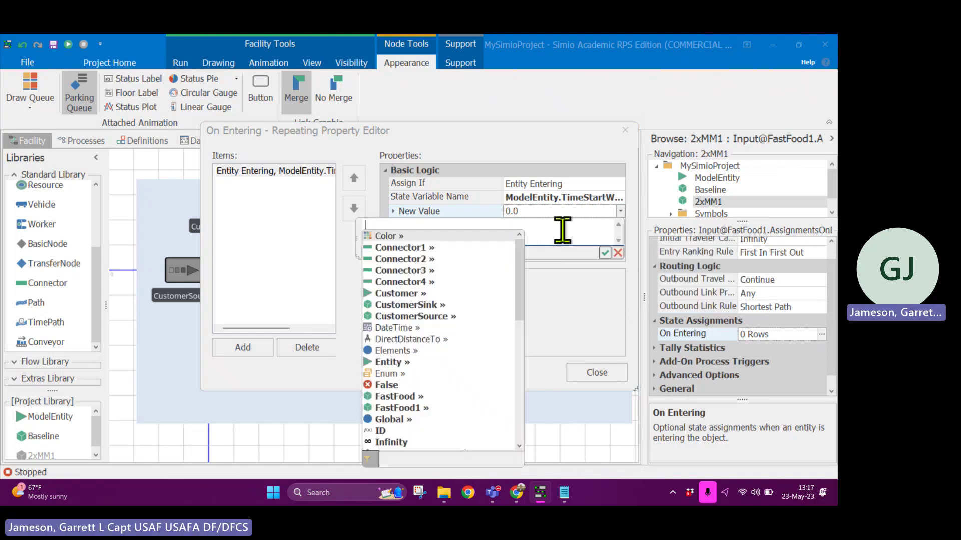
key(ctrl+space)
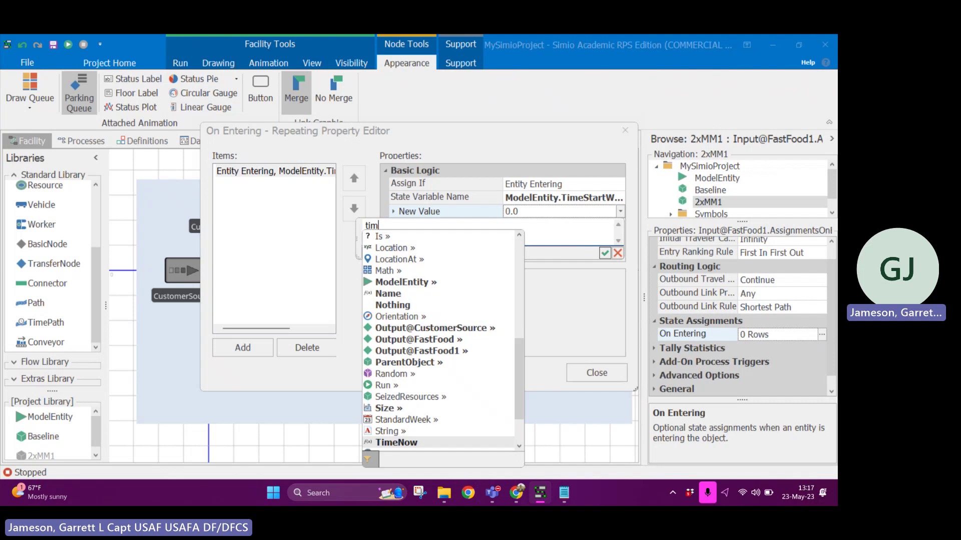
double_click(453, 443)
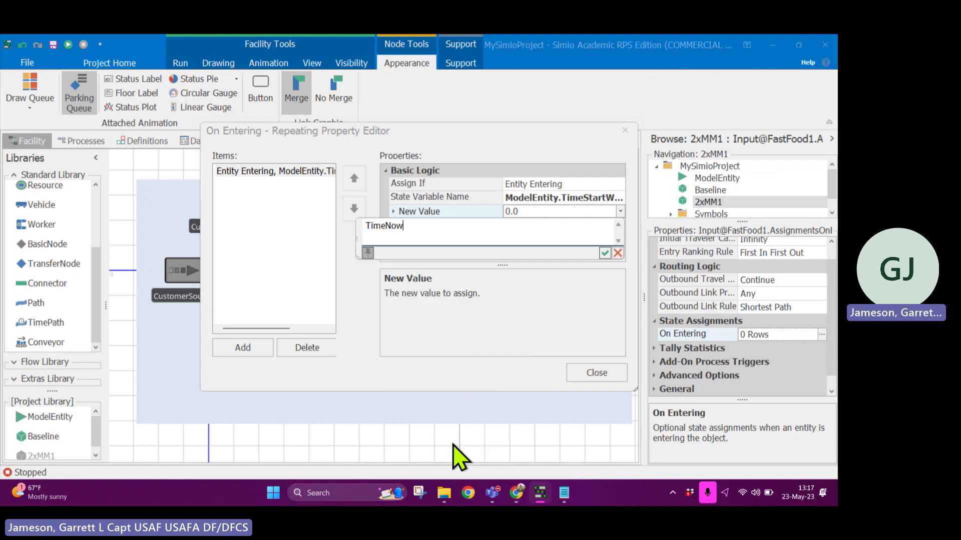
click(607, 253)
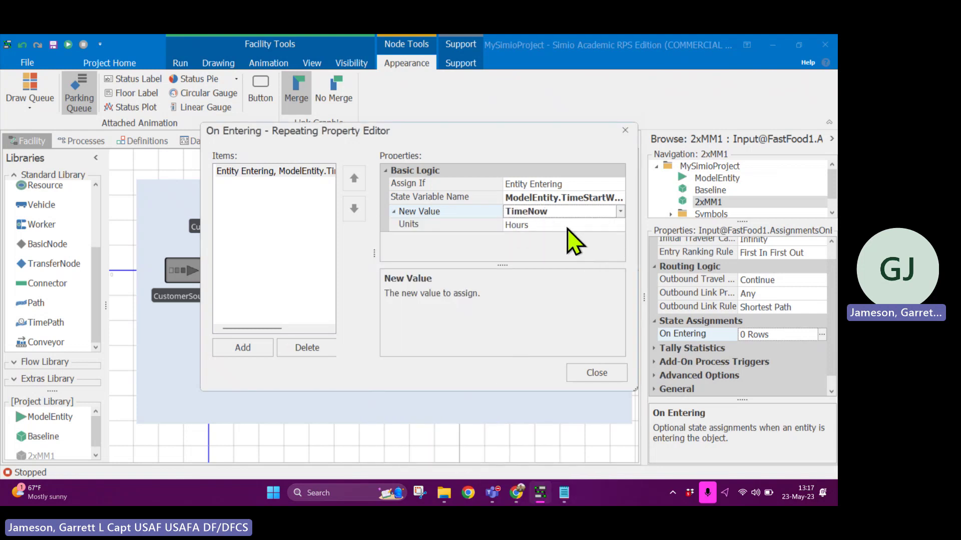
click(621, 225)
click(620, 225)
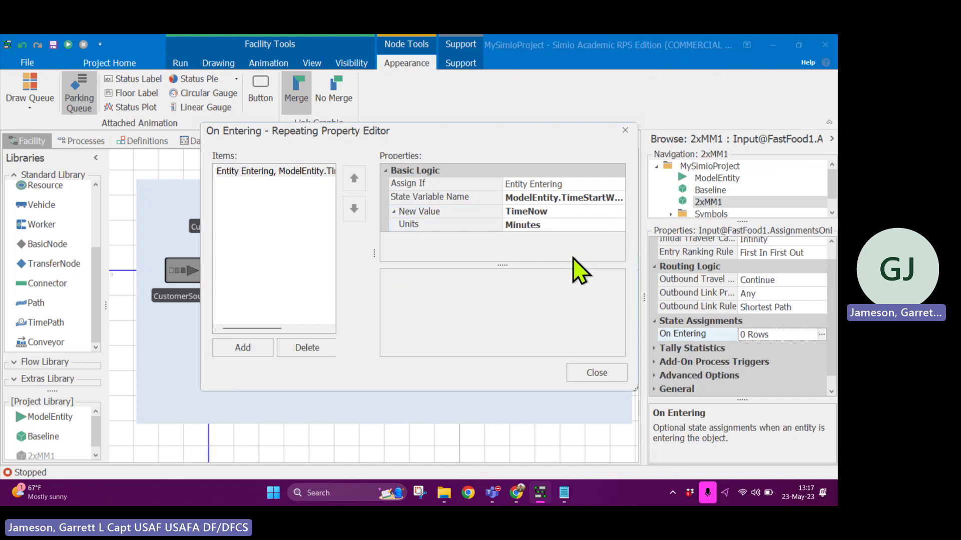
Open Input@FastFood's On Entering assignments and add one for ModelEntity.TimeStartWait.
click(595, 372)
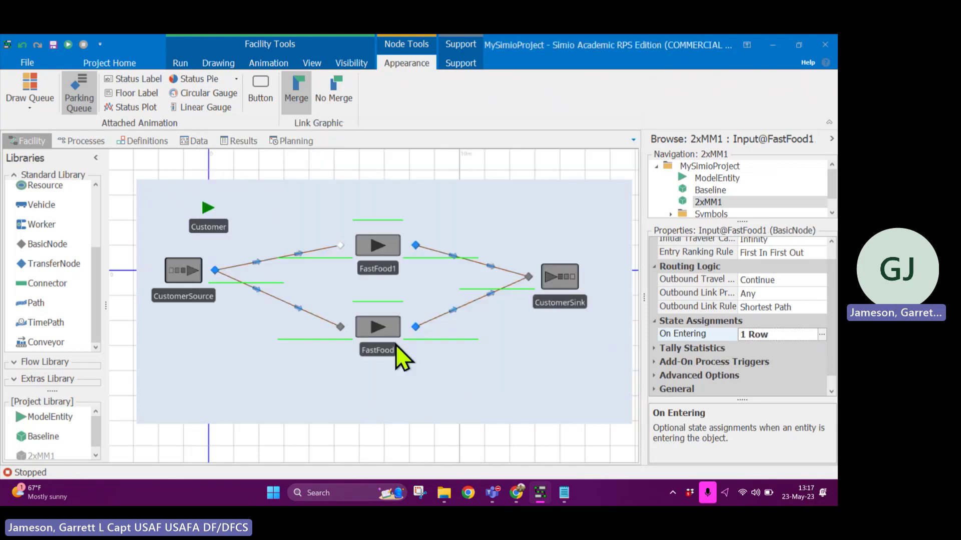
click(341, 327)
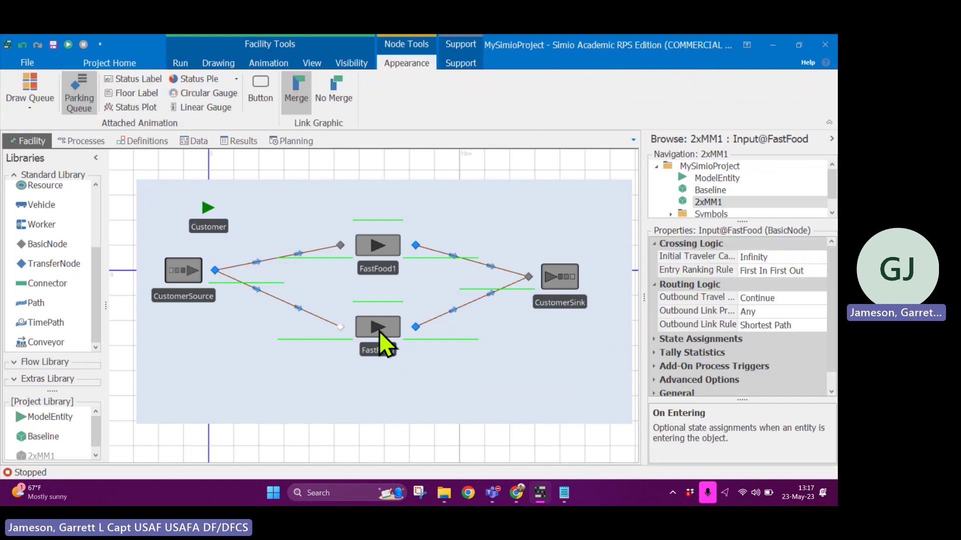
click(653, 340)
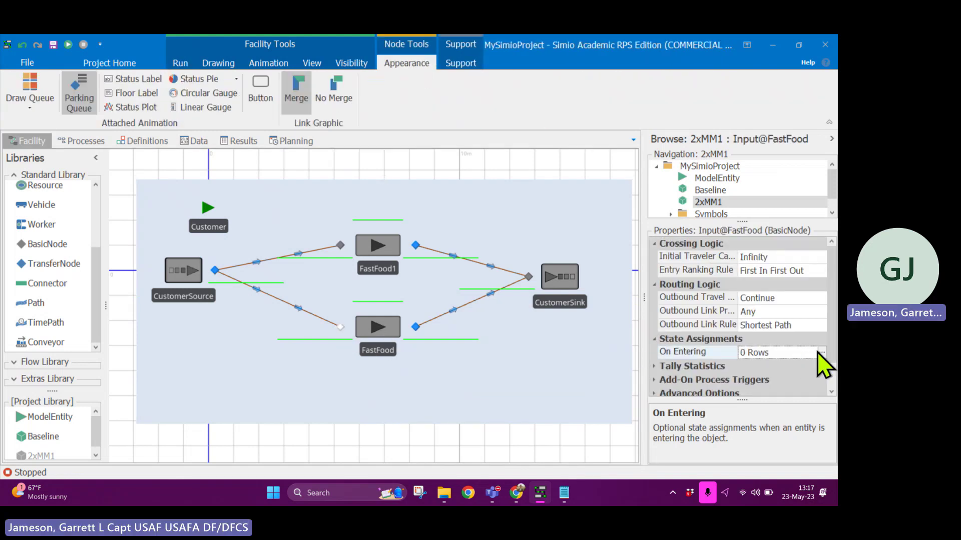
click(821, 352)
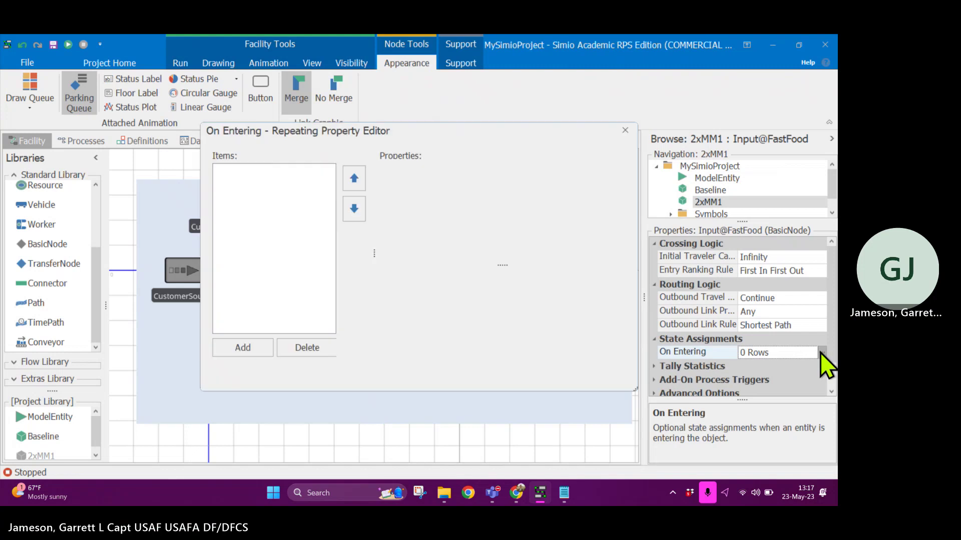
click(257, 339)
click(614, 197)
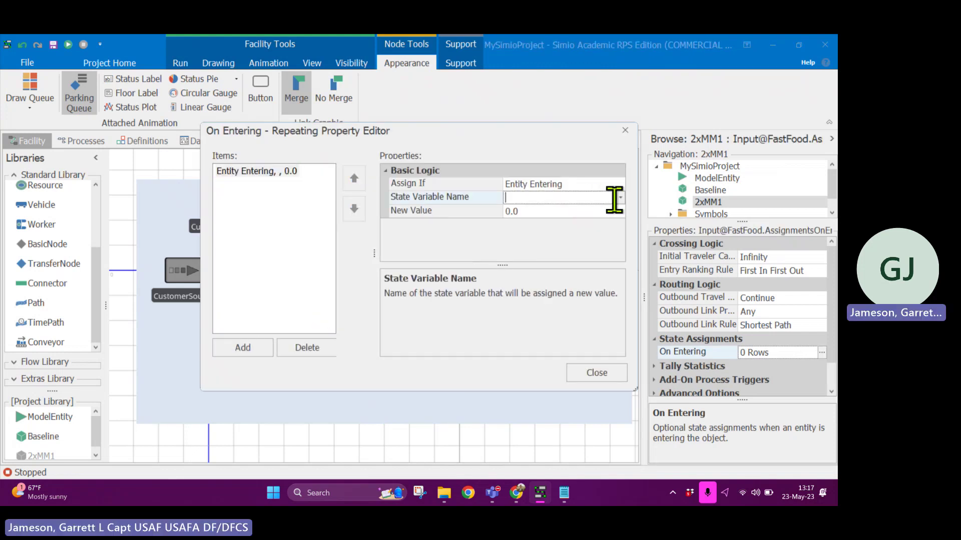
click(619, 197)
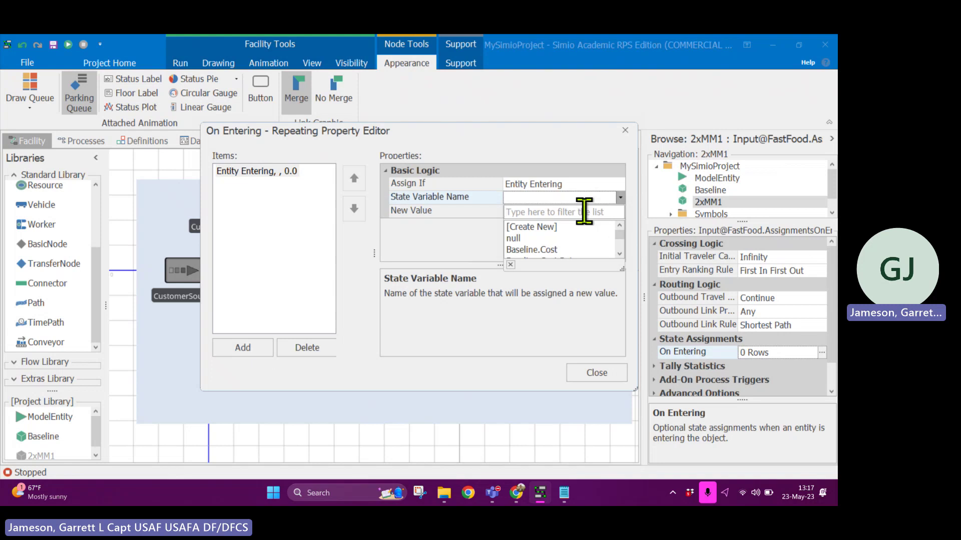
text(tim)
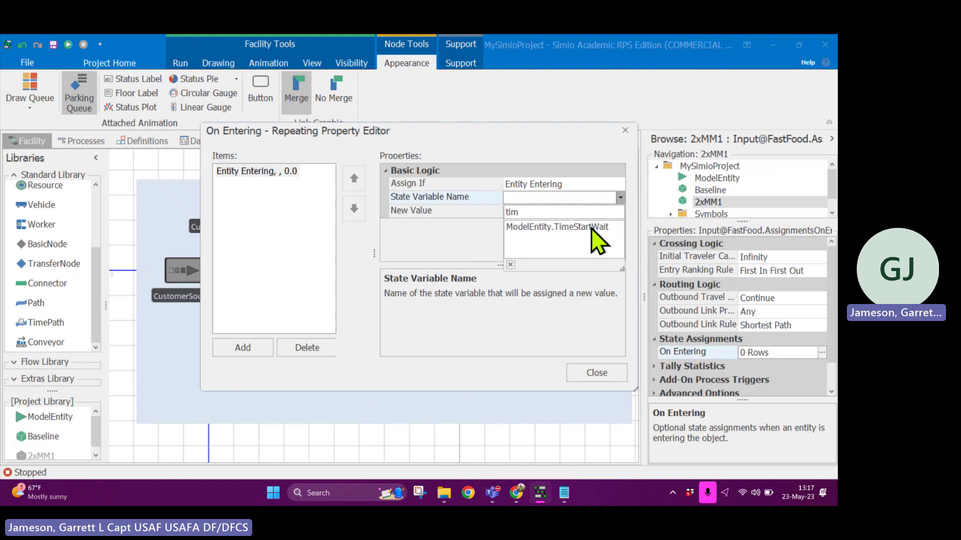
click(590, 228)
Give that assignment the value TimeNow in Minutes and close the editor.
click(616, 212)
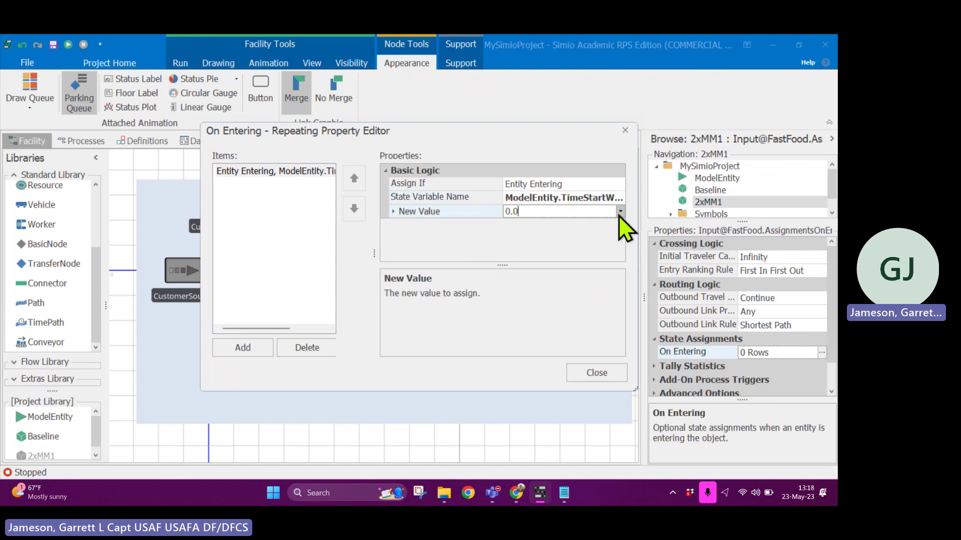
click(620, 212)
text(tim)
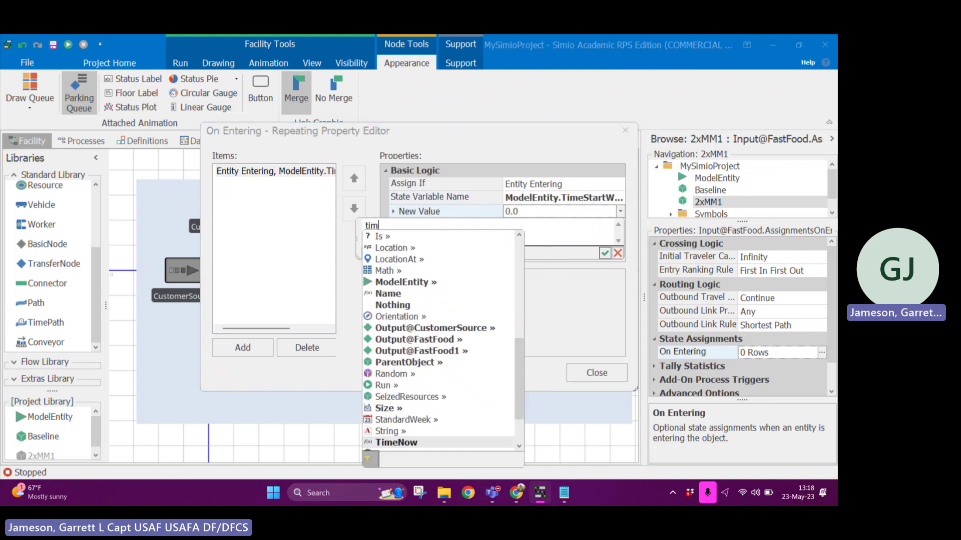
text(e)
key(Return)
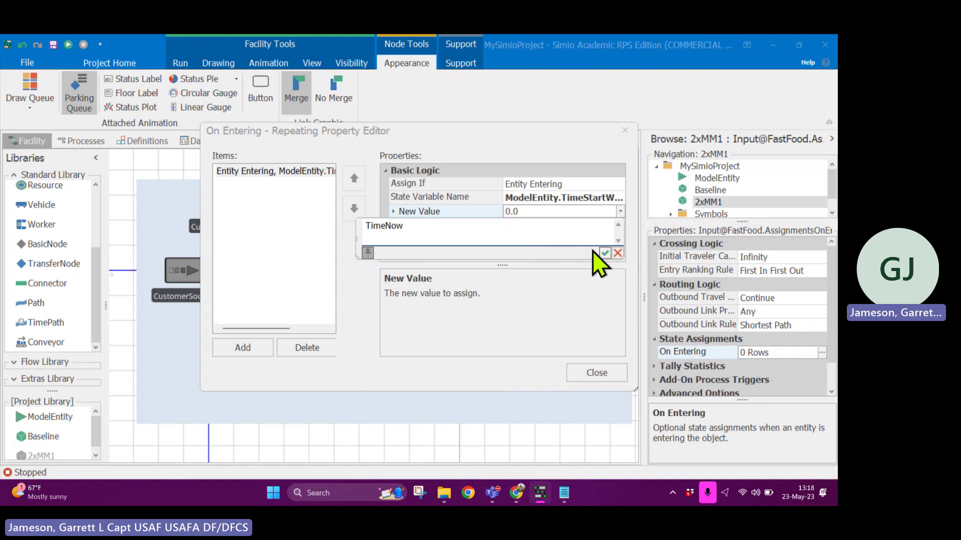
click(604, 253)
click(570, 225)
click(598, 257)
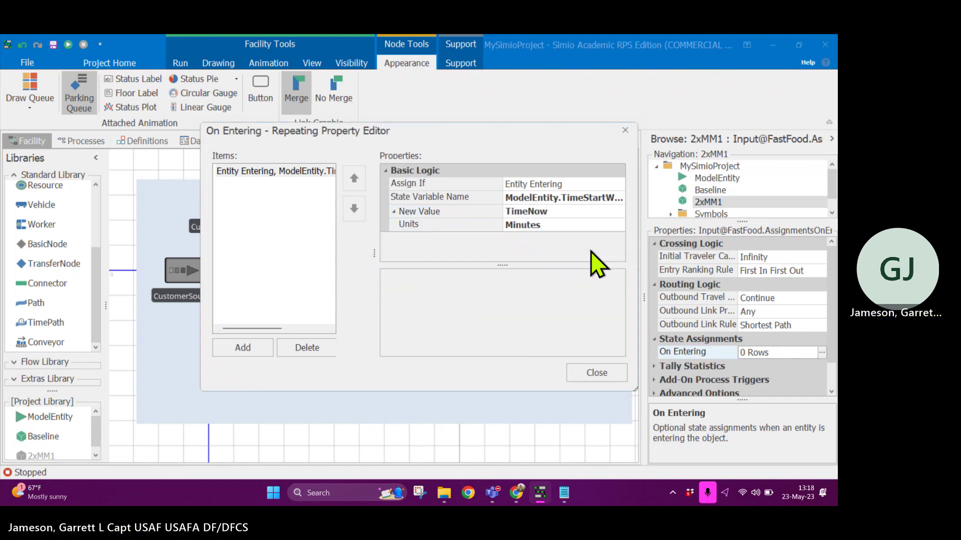
click(596, 374)
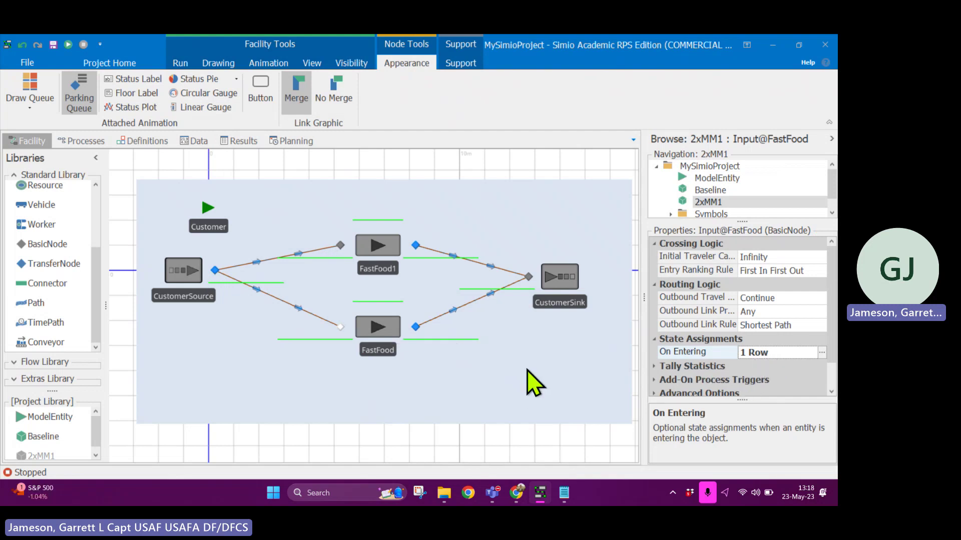
click(377, 243)
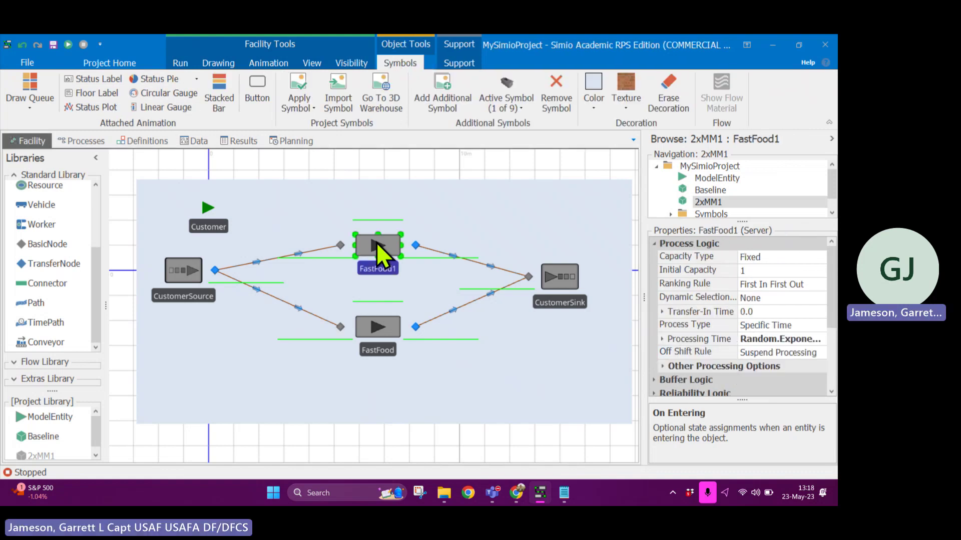
scroll(709, 353, down, 3)
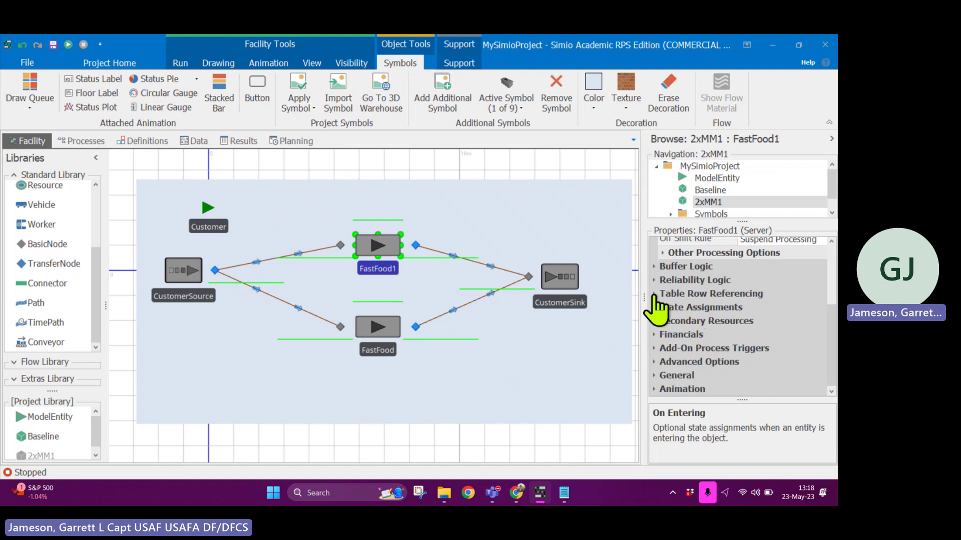
click(144, 141)
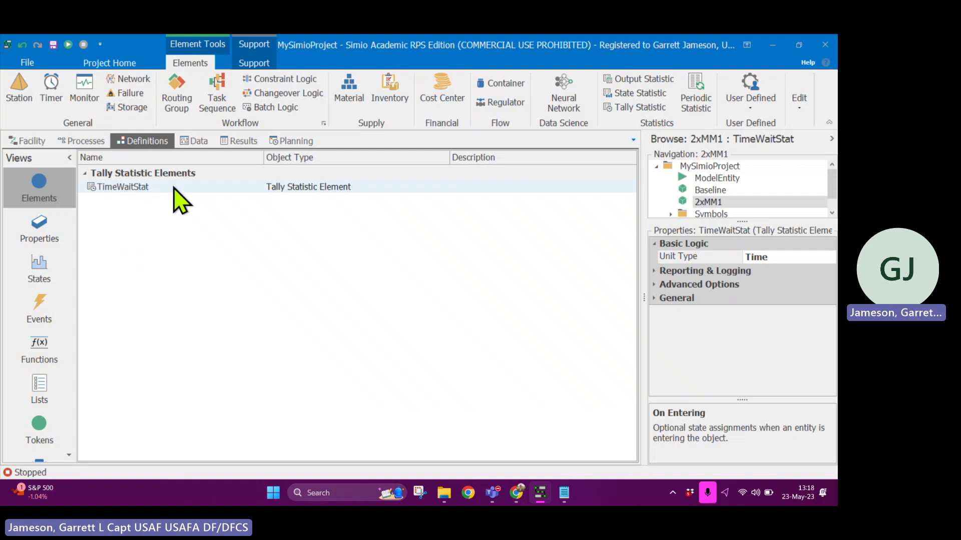
click(31, 141)
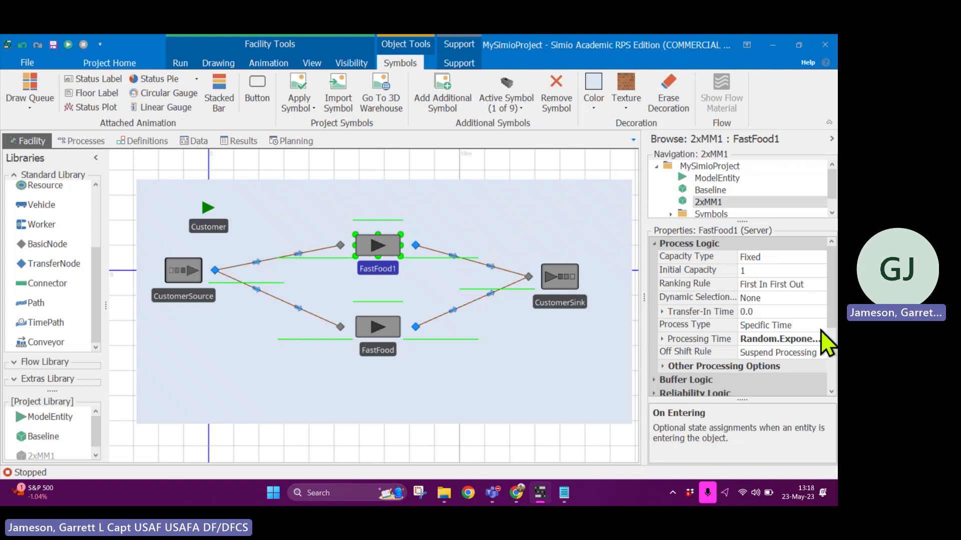
scroll(776, 343, down, 3)
scroll(763, 339, down, 1)
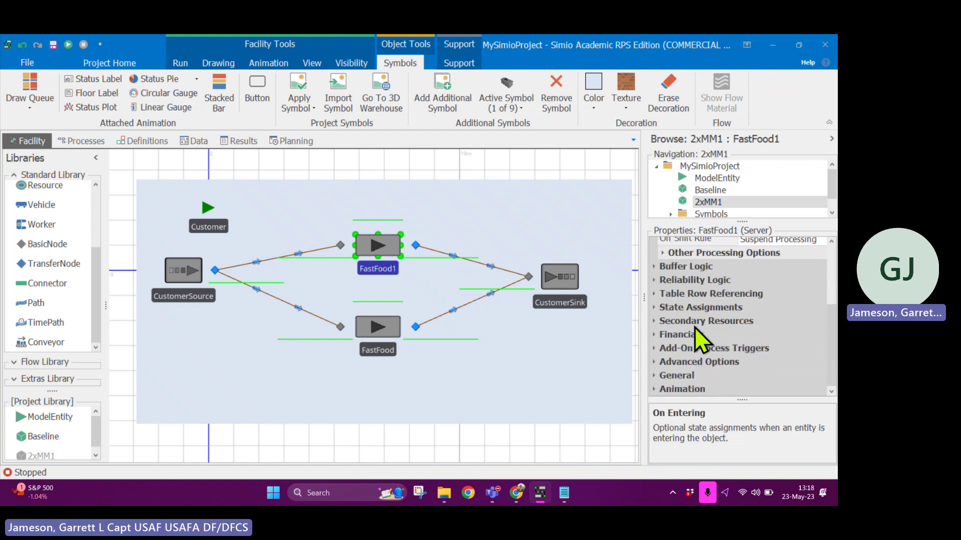
click(653, 308)
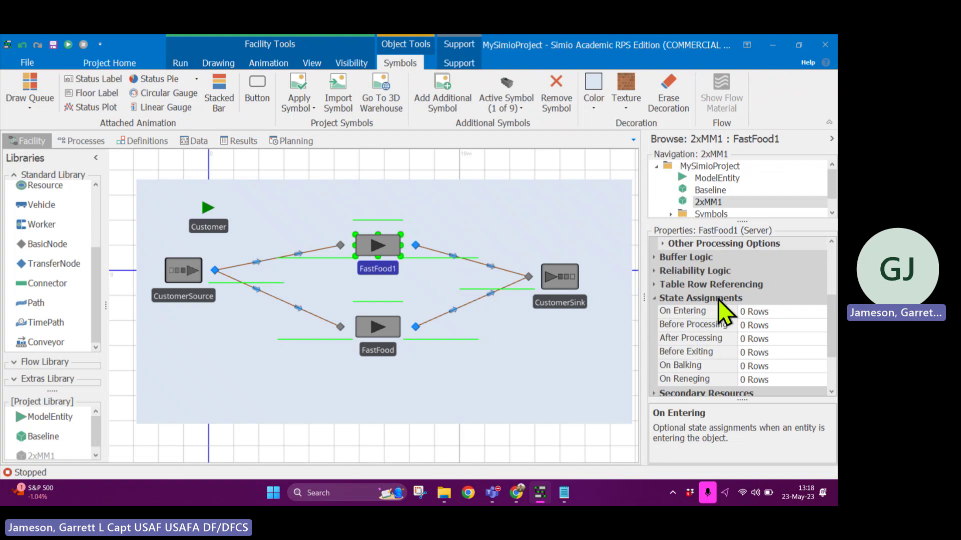
click(654, 298)
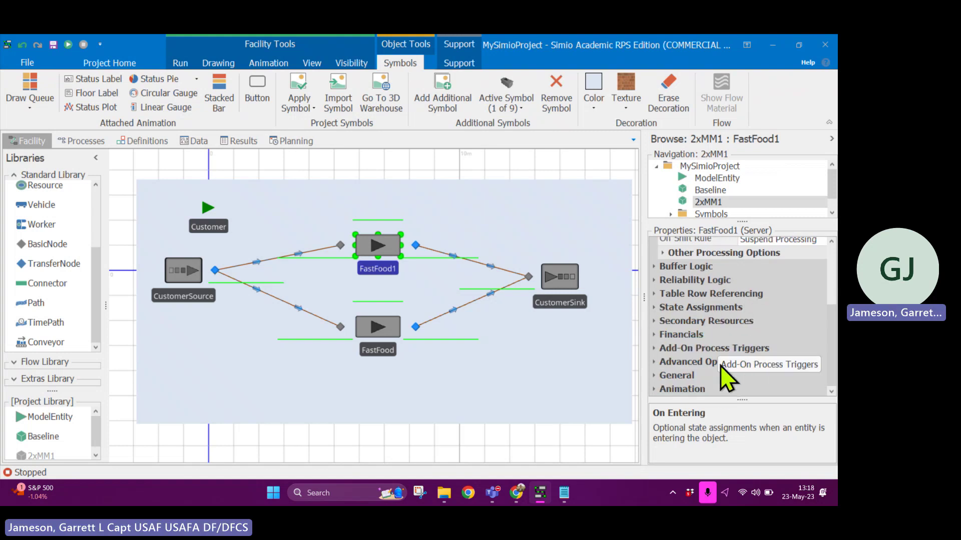
click(654, 307)
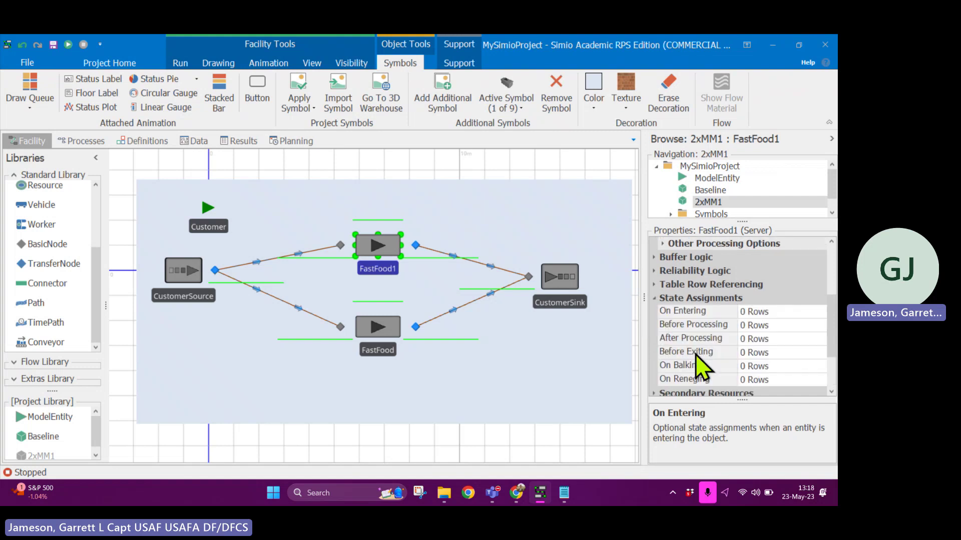
click(654, 299)
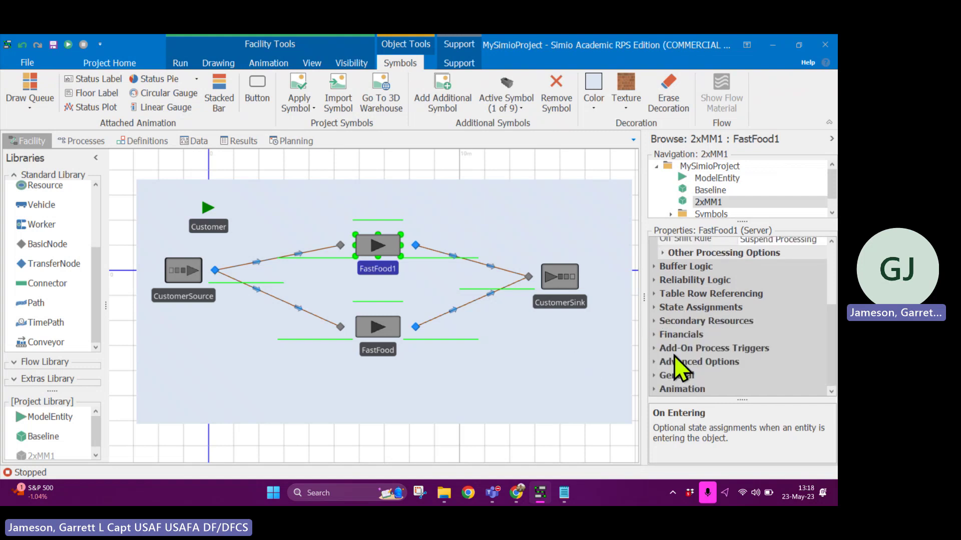
Create the new process FastFood1_BeforeProcessing for FastFood1's Before Processing add-on trigger.
click(653, 349)
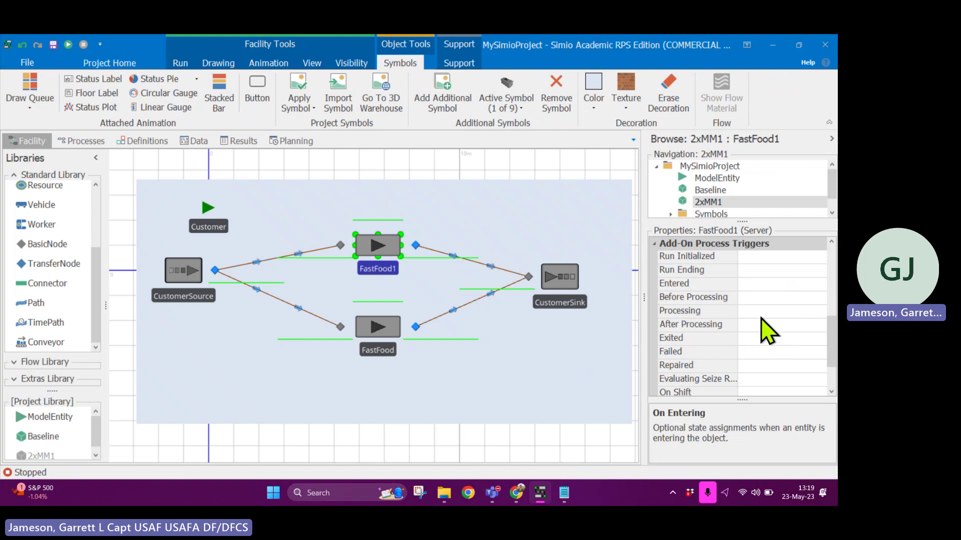
click(783, 298)
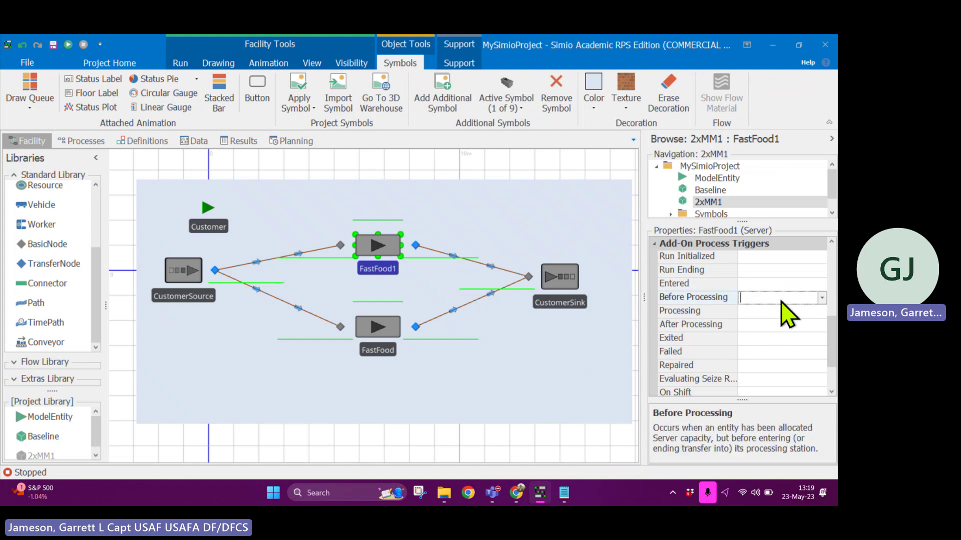
click(821, 298)
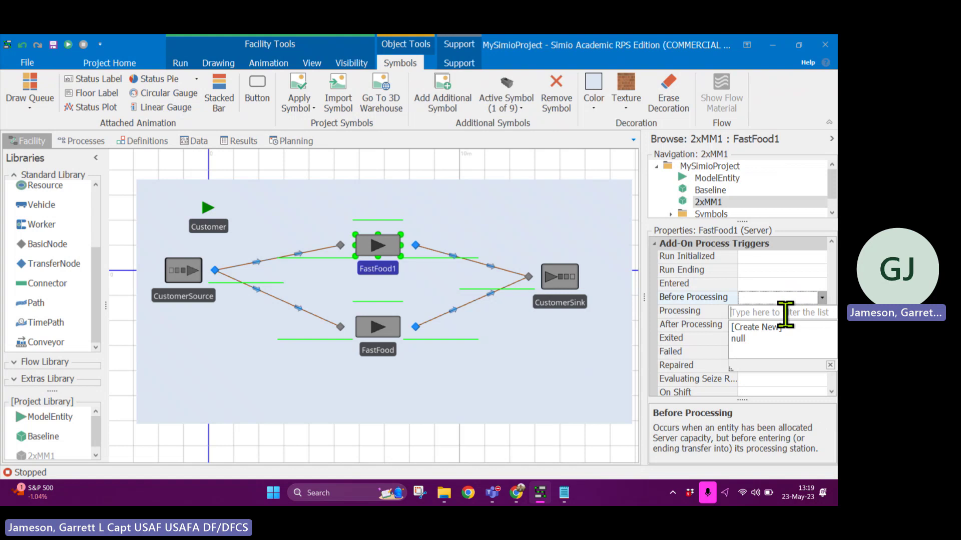
text(EndWait)
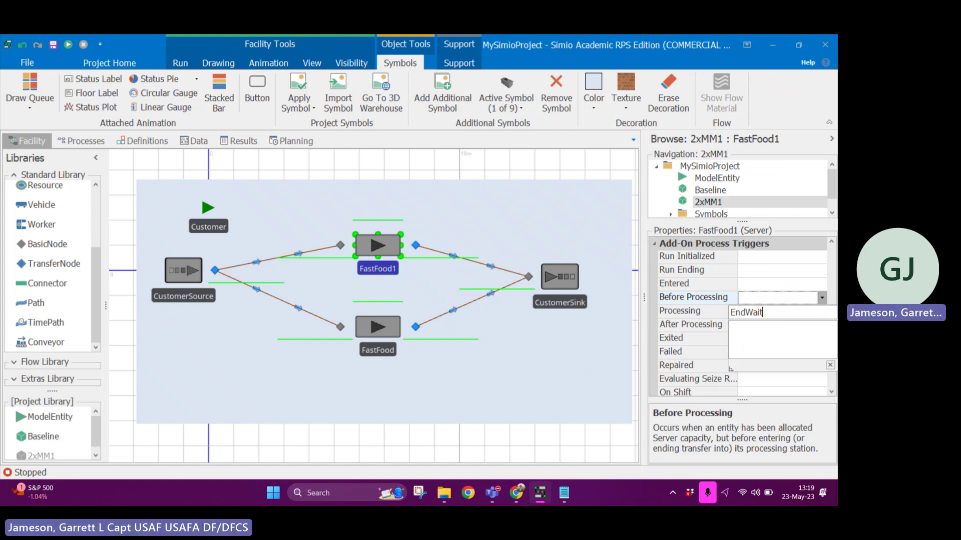
key(BackSpace)
key(BackSpace)
key(BackSpace)
key(BackSpace)
key(BackSpace)
key(BackSpace)
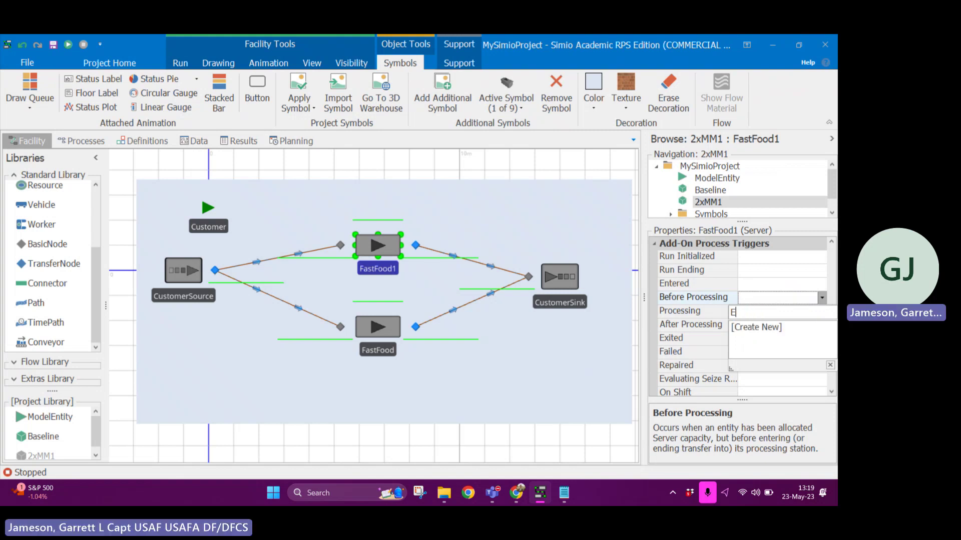
click(773, 328)
click(765, 325)
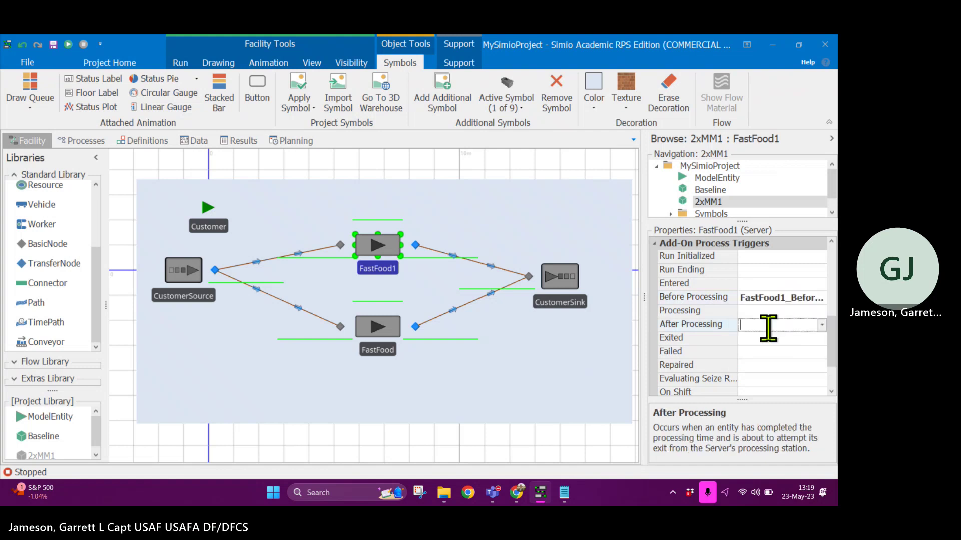
click(789, 298)
double_click(797, 298)
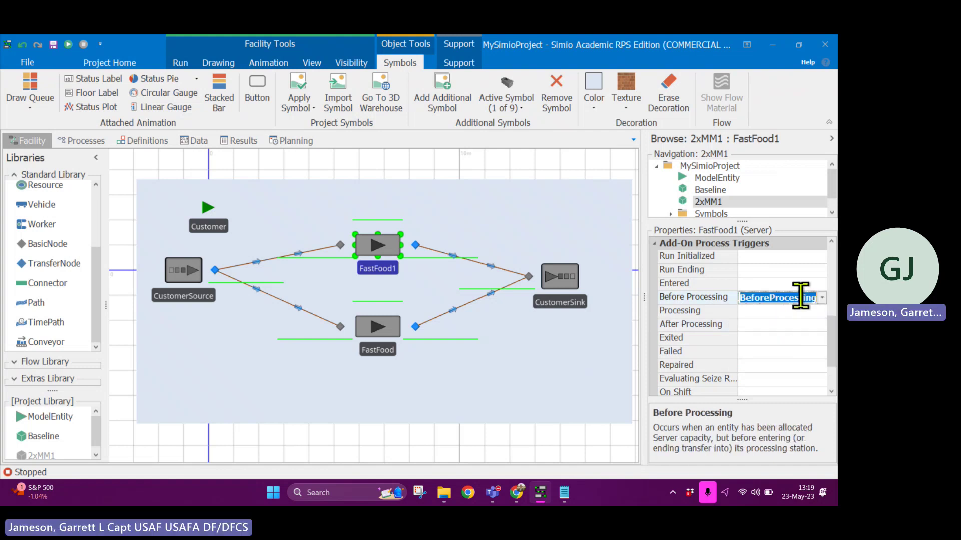
click(821, 298)
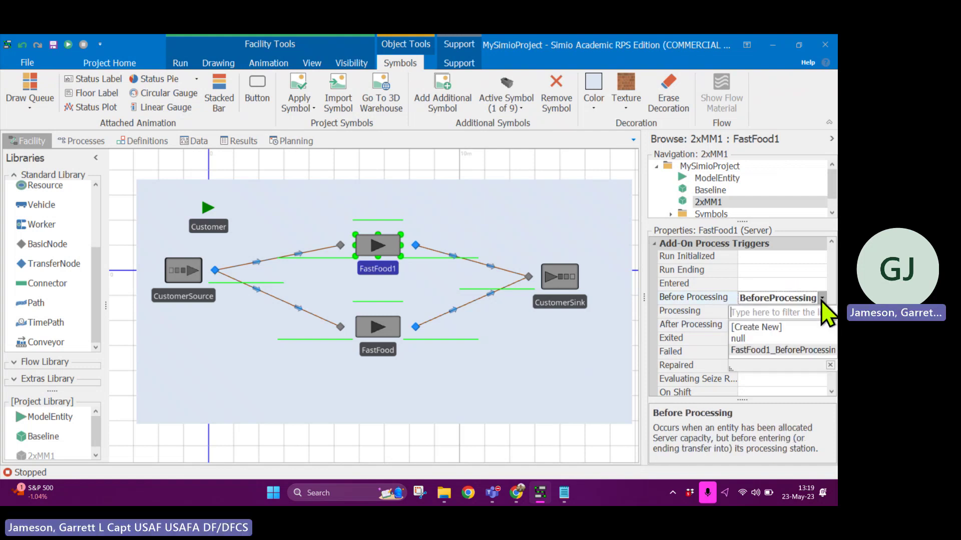
click(569, 368)
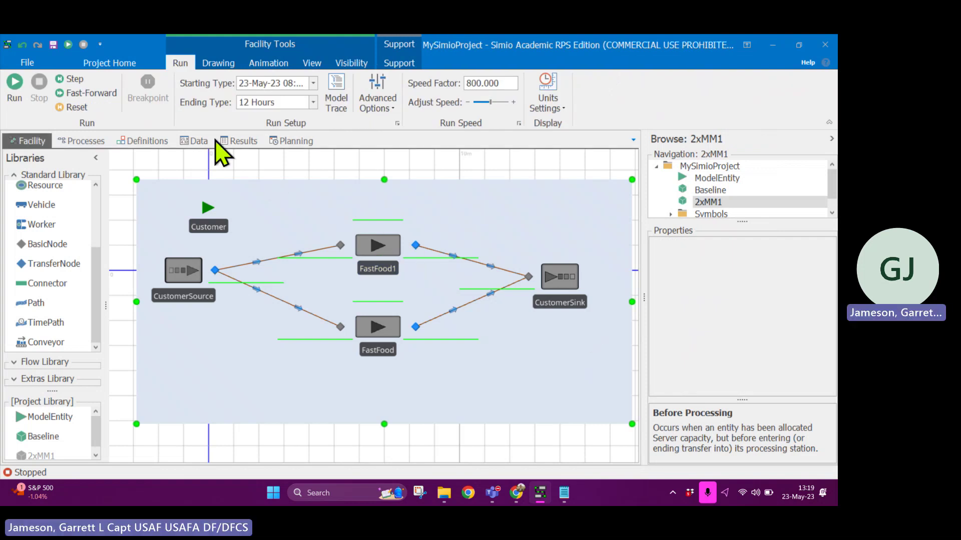
On the Processes page, clear the new process's Category property.
click(93, 145)
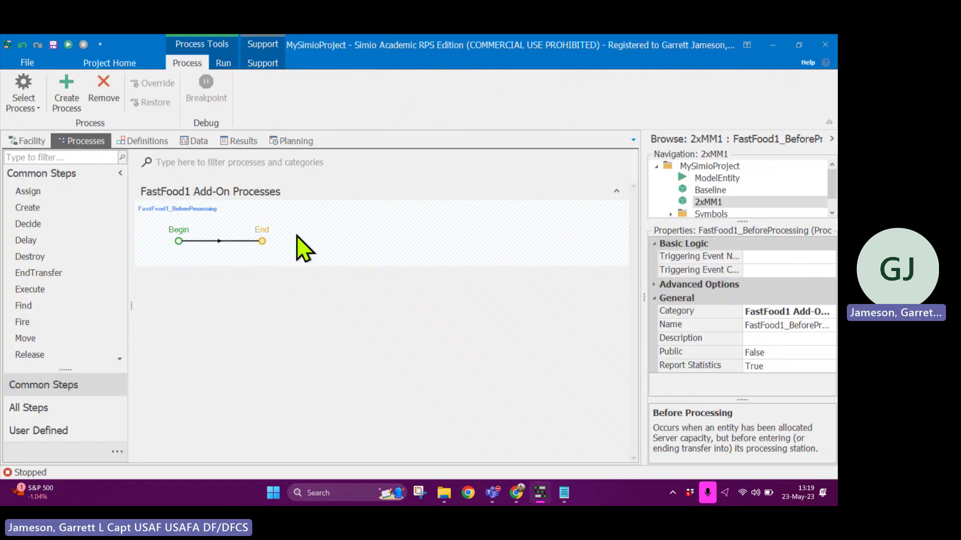
click(788, 311)
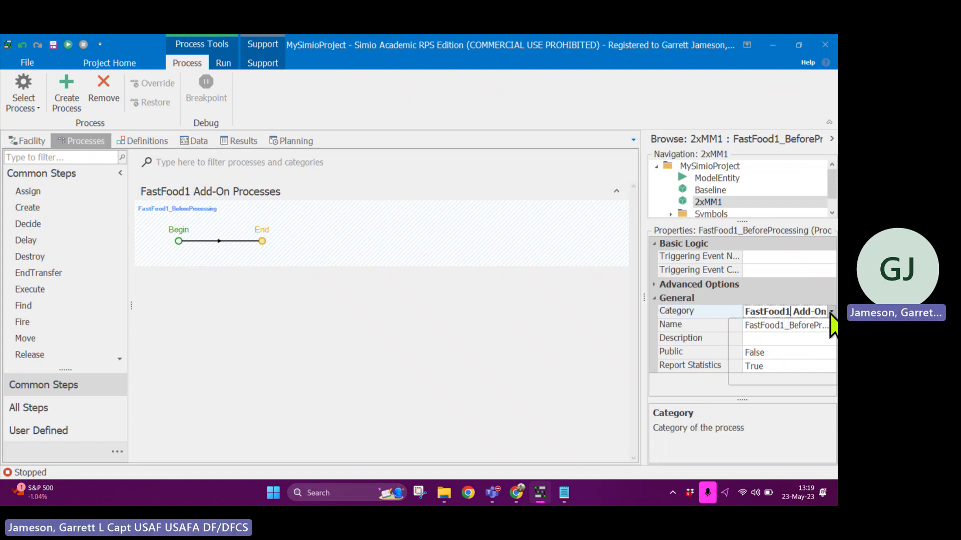
click(831, 311)
click(830, 379)
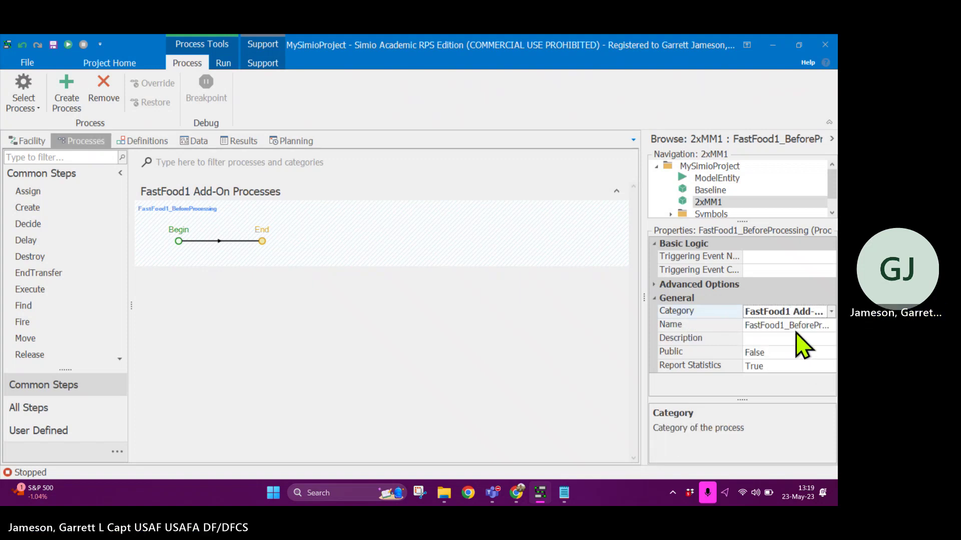
click(793, 312)
key(Delete)
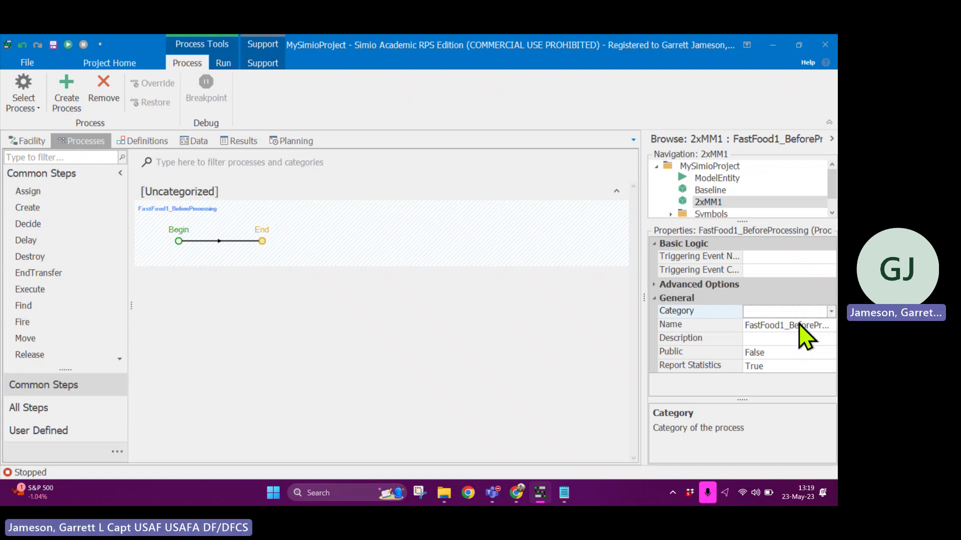
Rename the add-on process to EndWait.
click(785, 325)
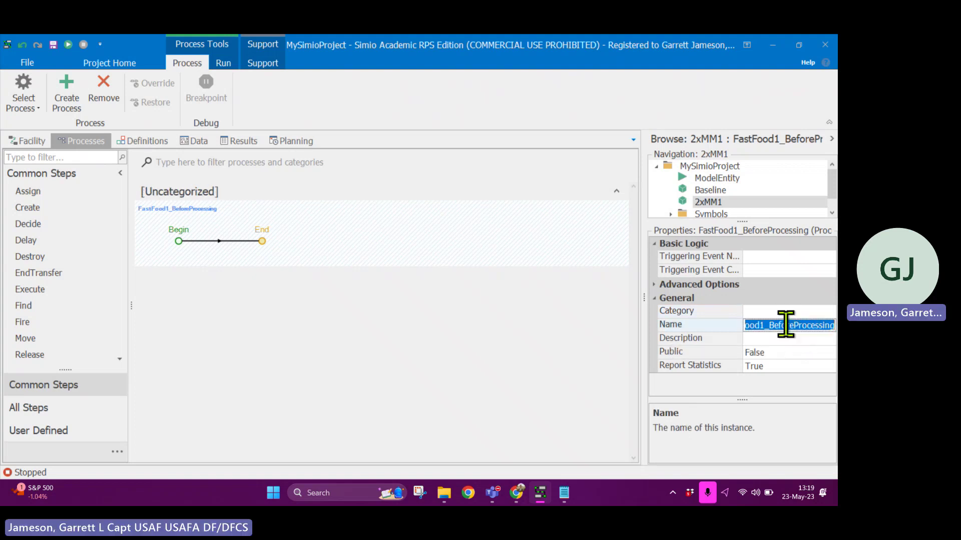
text(EndWait)
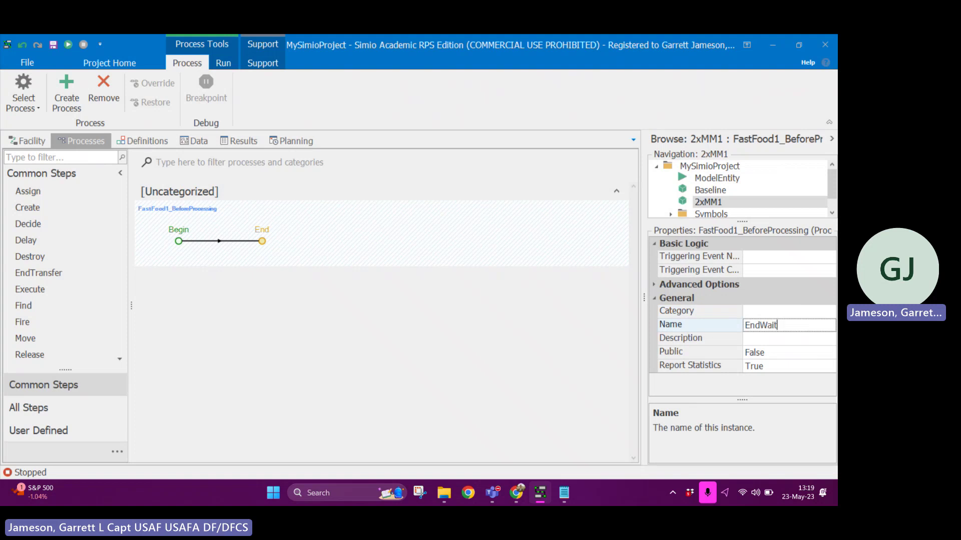
key(Return)
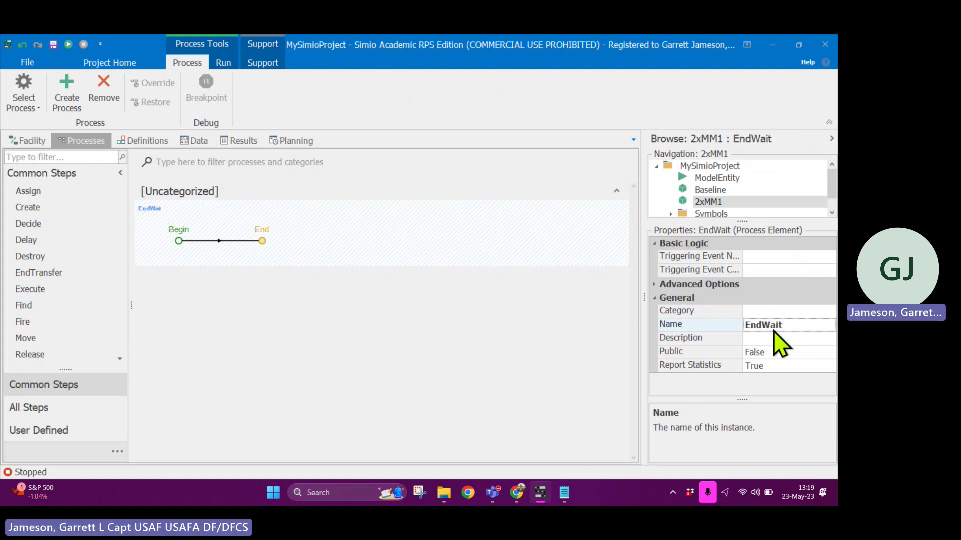
click(798, 326)
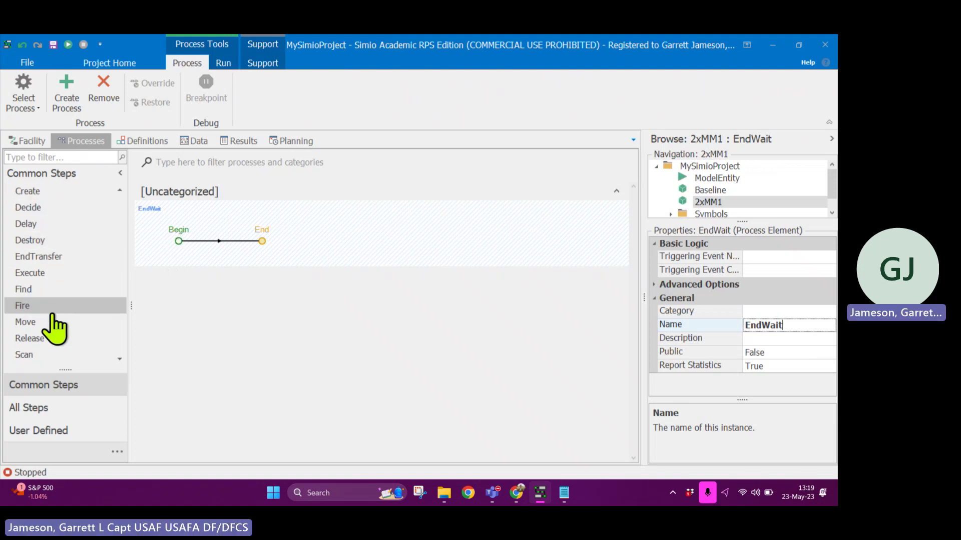
scroll(54, 315, down, 7)
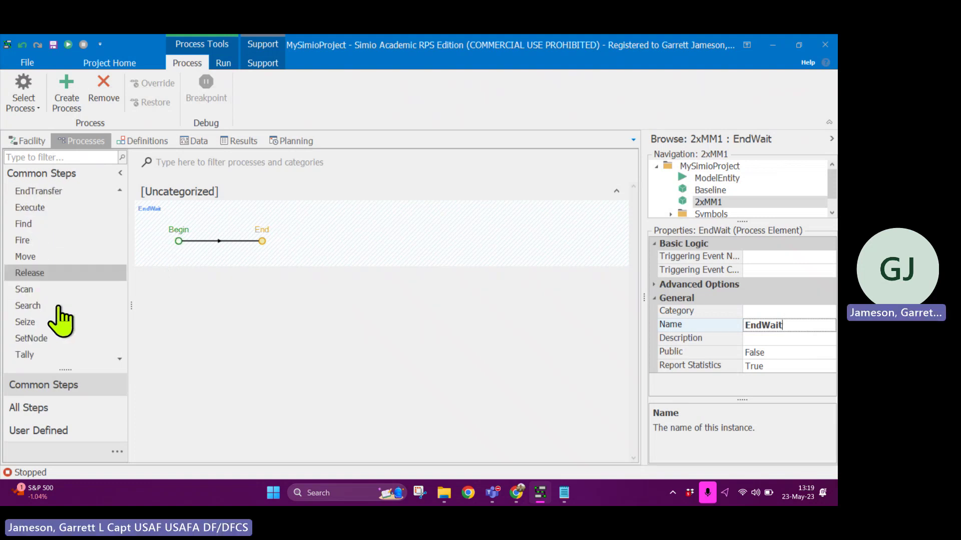
Drop a Tally step into EndWait and confirm FastFood1's Before Processing trigger reads EndWait.
drag(52, 322, 262, 242)
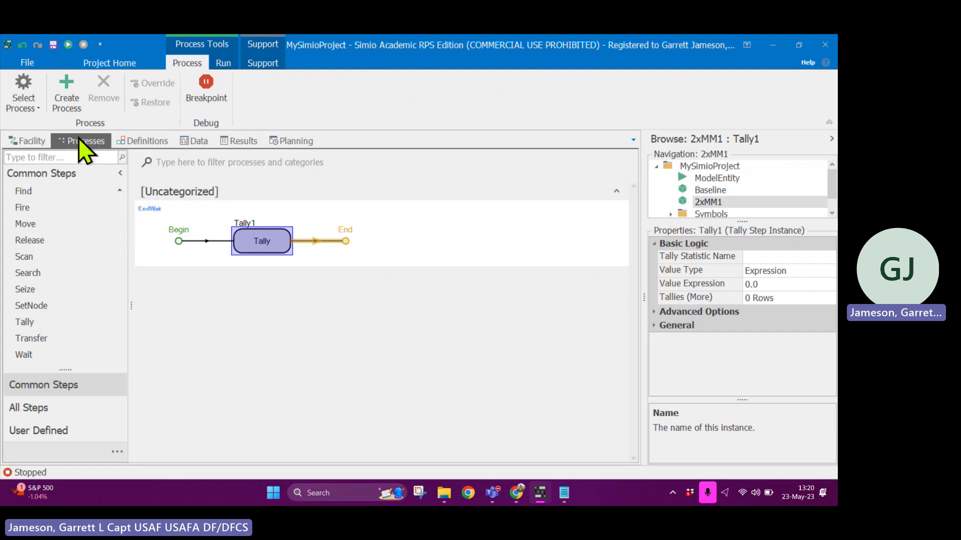
click(34, 142)
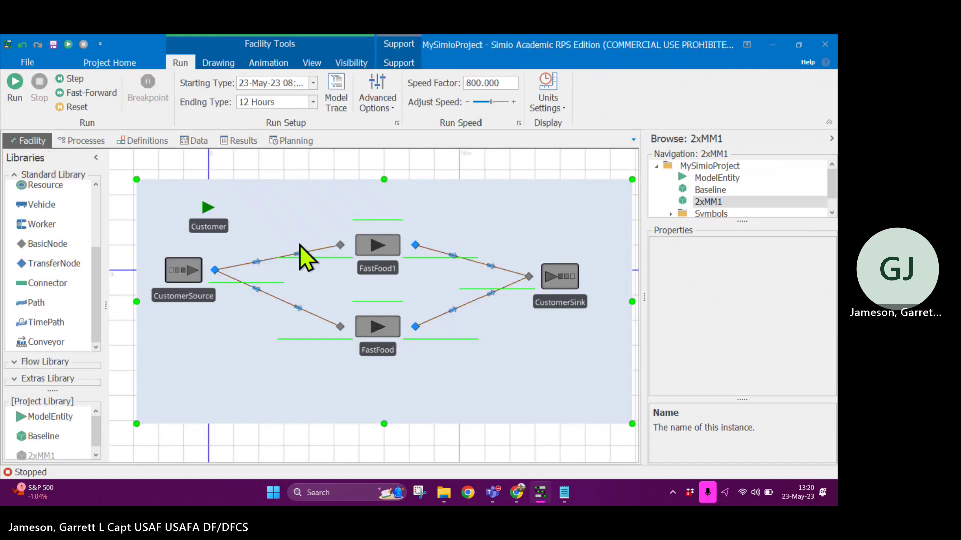
click(388, 248)
scroll(726, 364, down, 5)
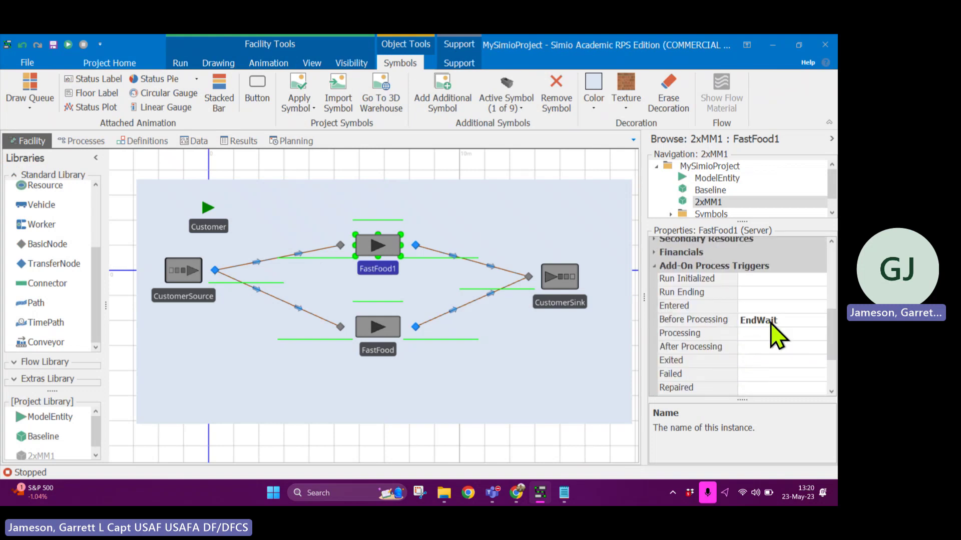
click(87, 142)
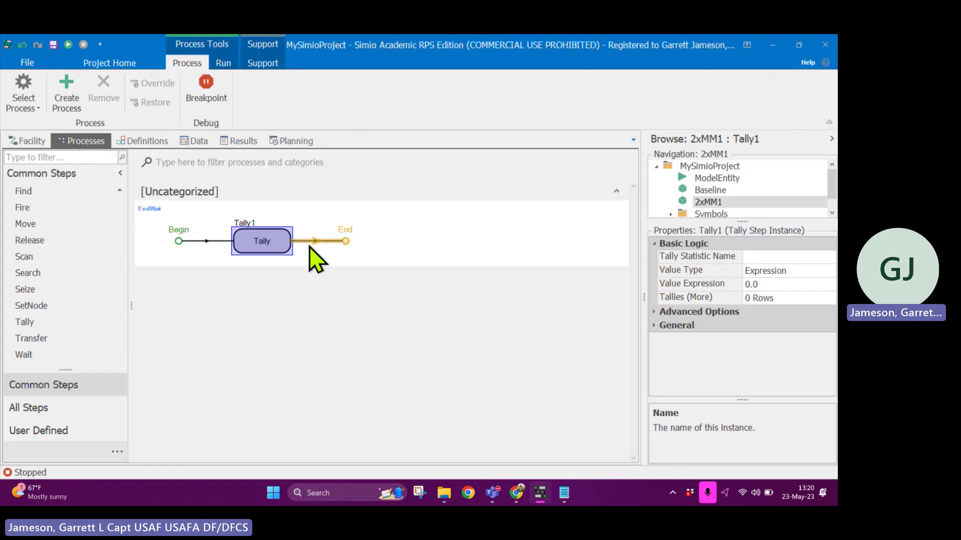
Set Tally1 to record into the TimeWaitStat statistic.
click(816, 256)
click(830, 257)
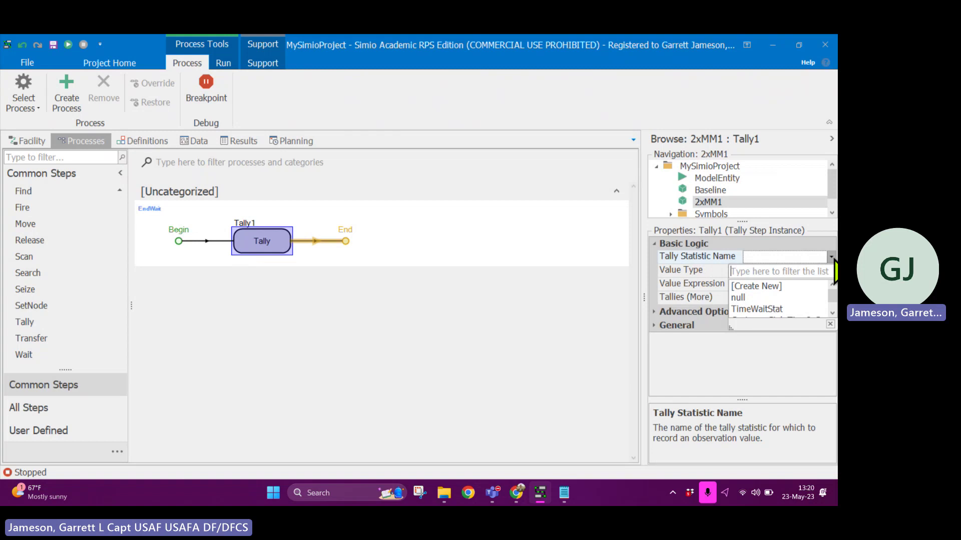
click(777, 310)
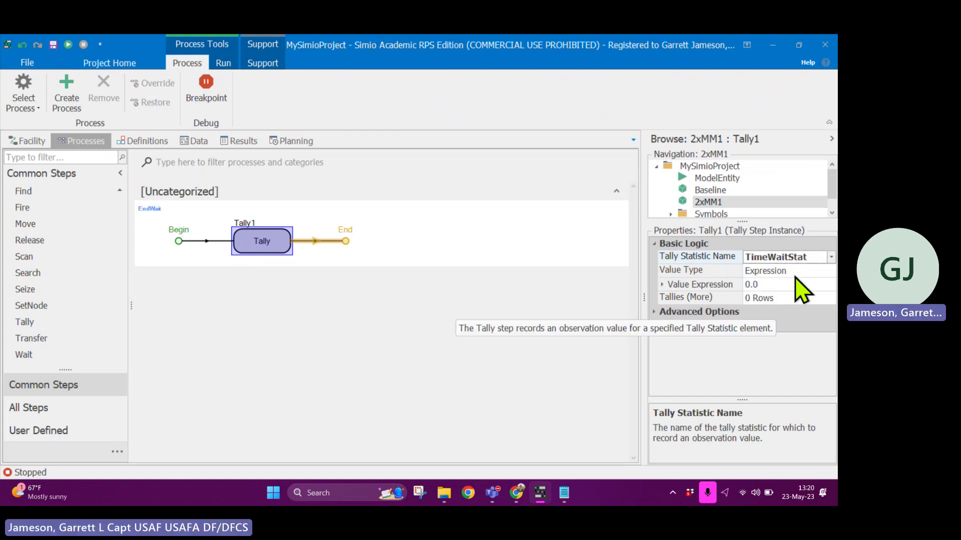
Set Tally1's value expression to TimeNow - ModelEntity.TimeStartWait, in Minutes.
click(779, 285)
click(830, 285)
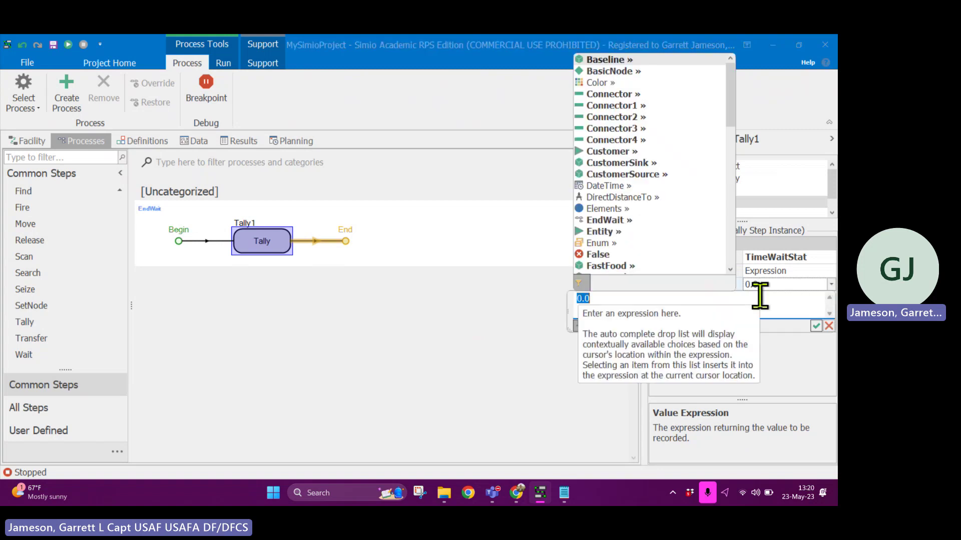
text(Time)
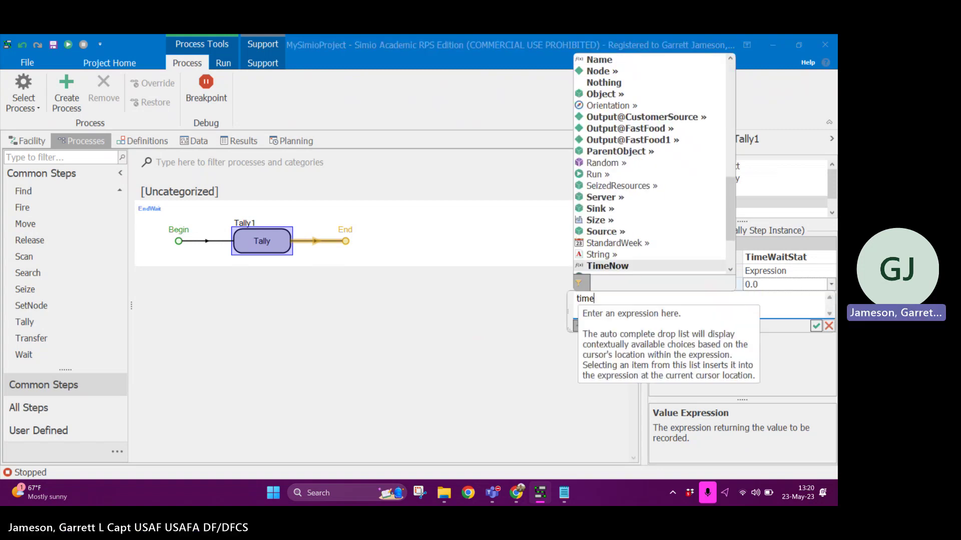
key(Return)
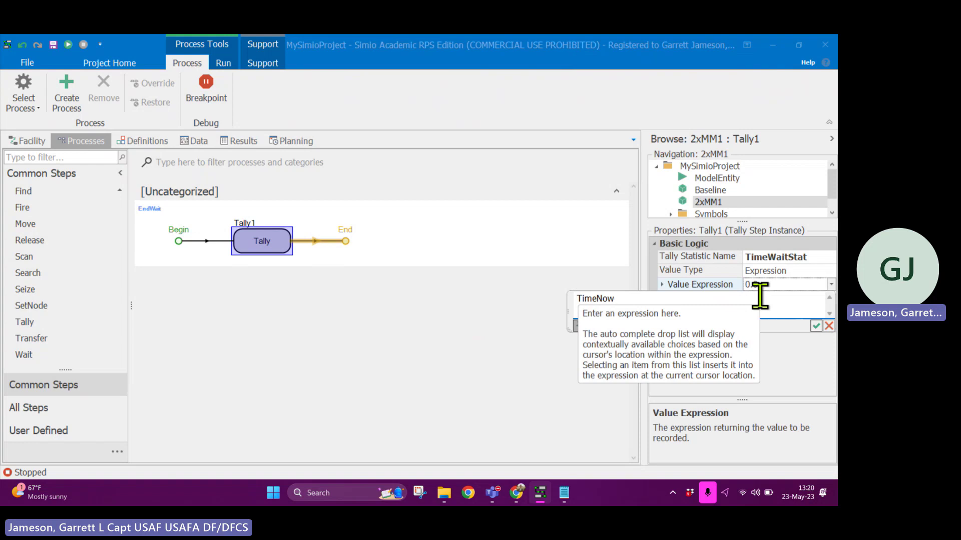
text(- mod)
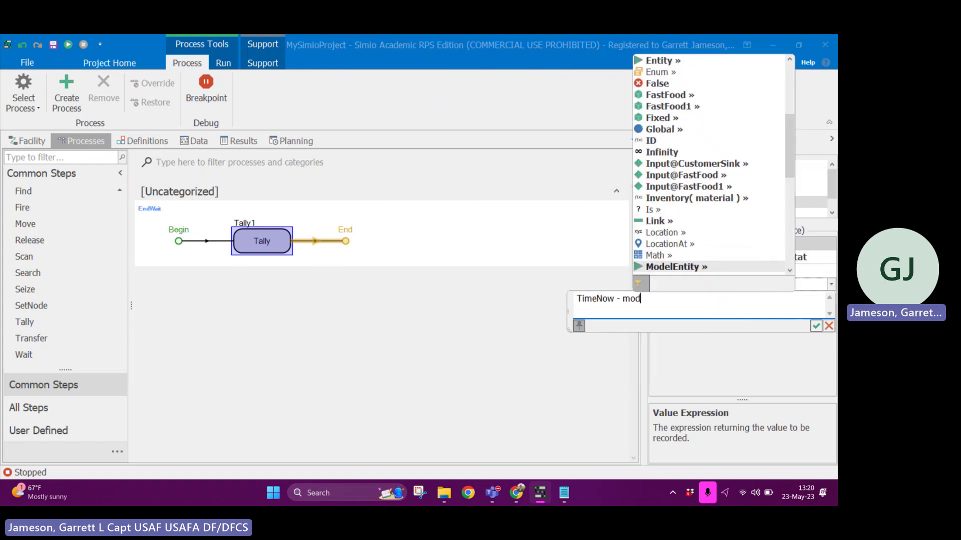
key(Return)
text(.)
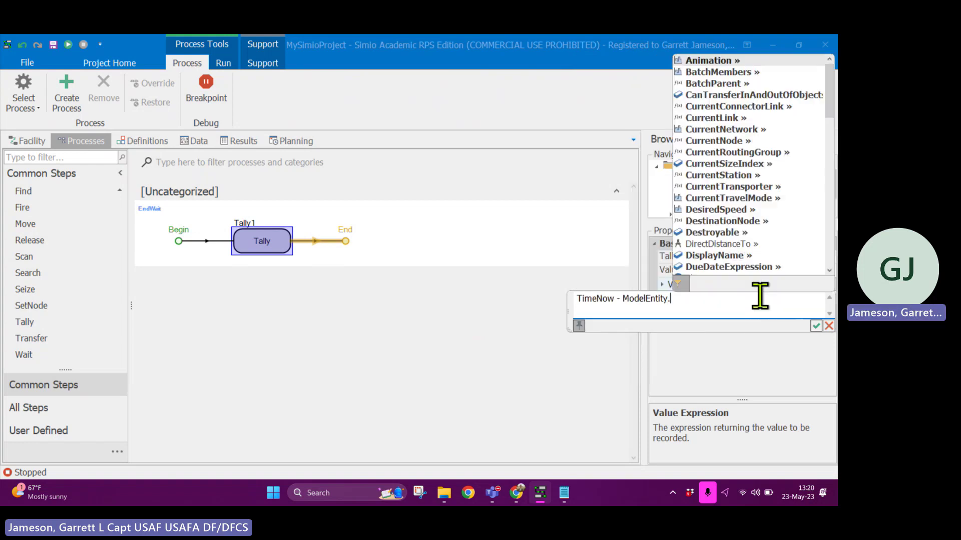
text(times)
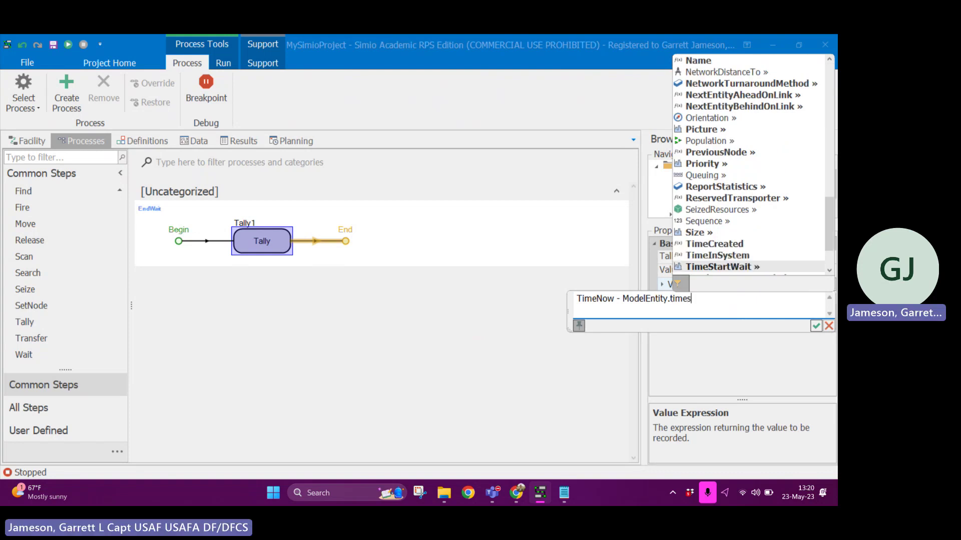
key(Return)
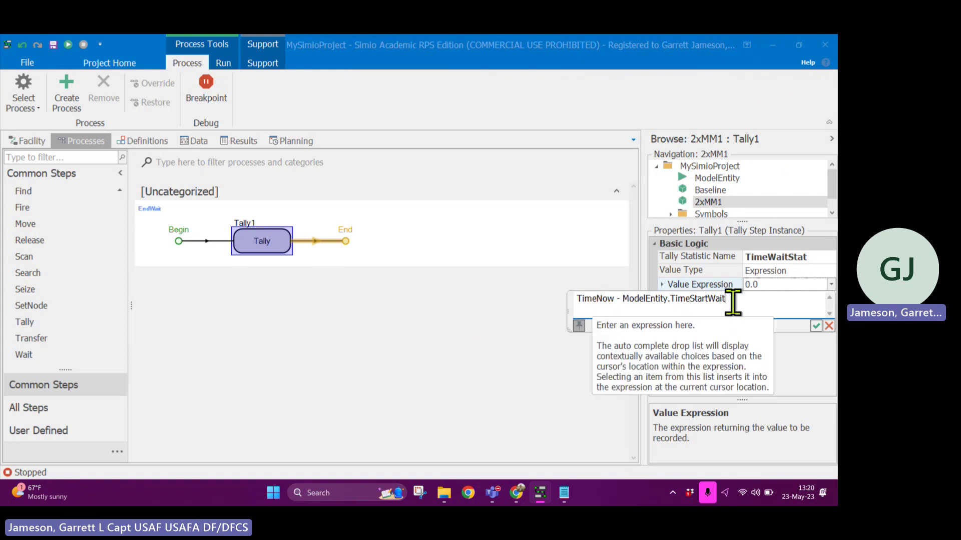
click(816, 326)
click(793, 299)
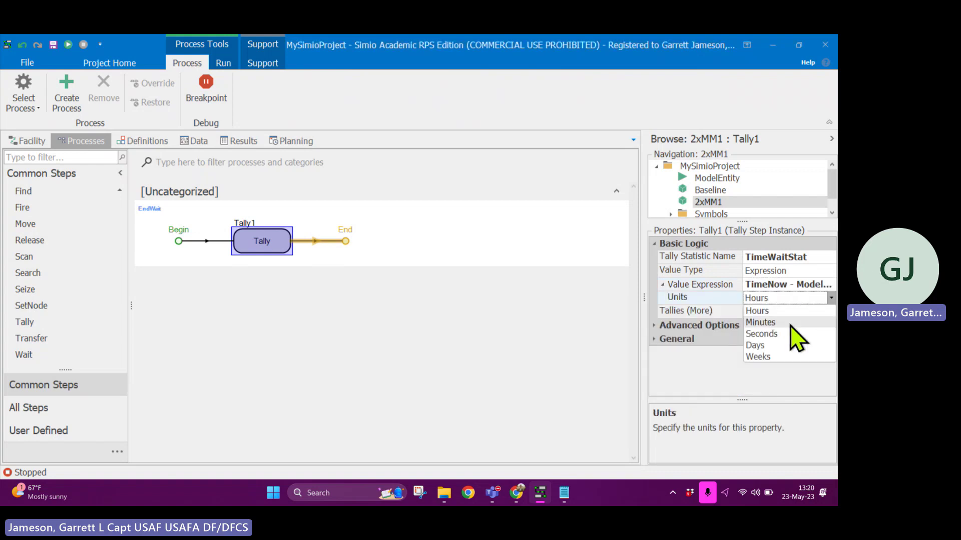
click(792, 324)
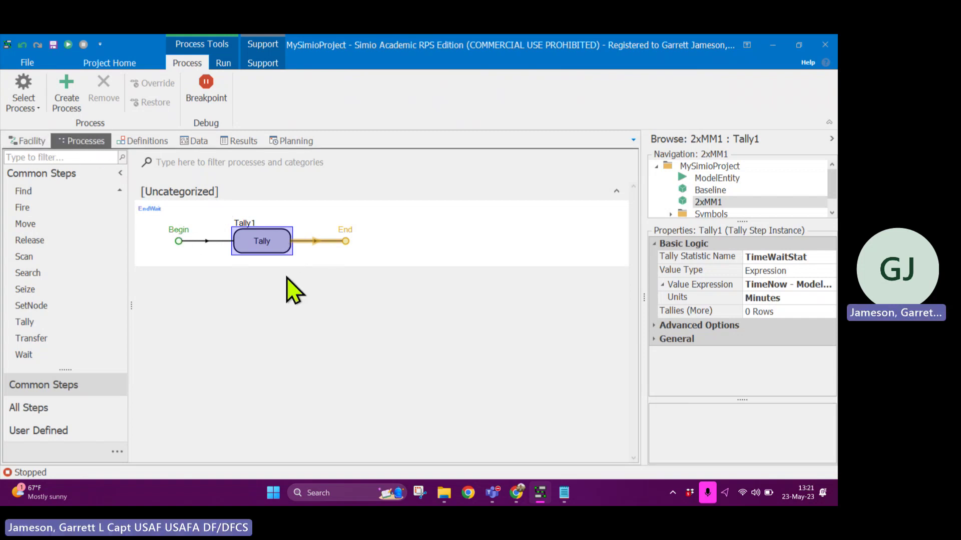
Set the FastFood server's Before Processing add-on trigger to EndWait.
click(30, 141)
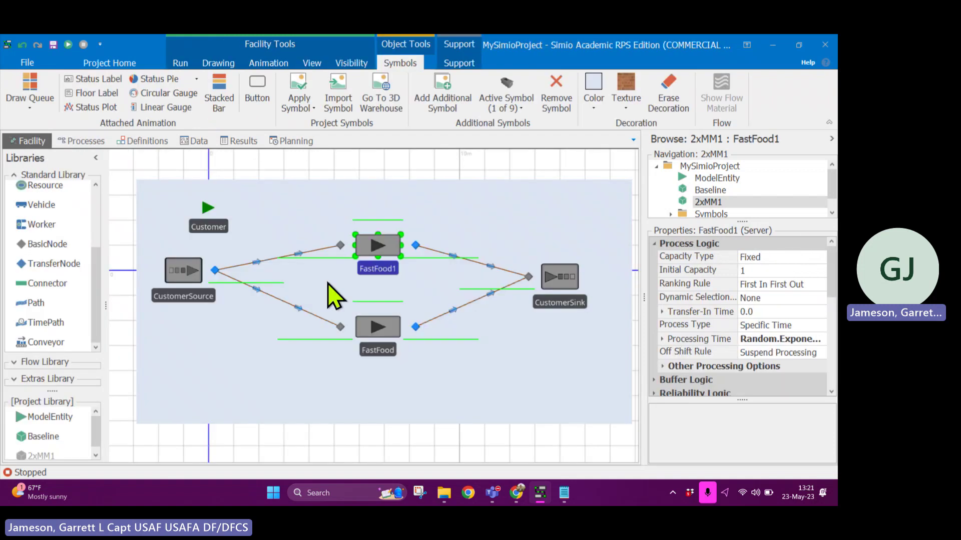
click(381, 326)
scroll(774, 334, down, 3)
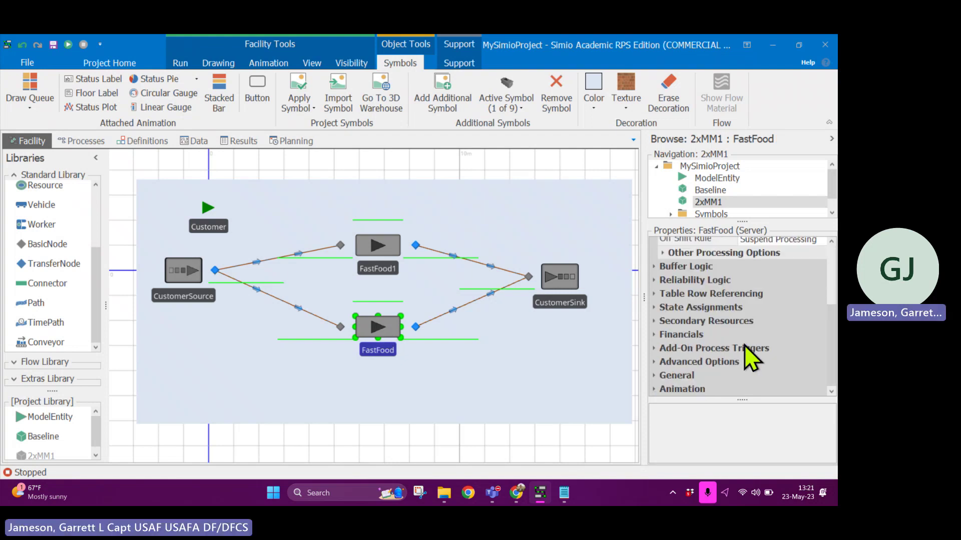
click(653, 348)
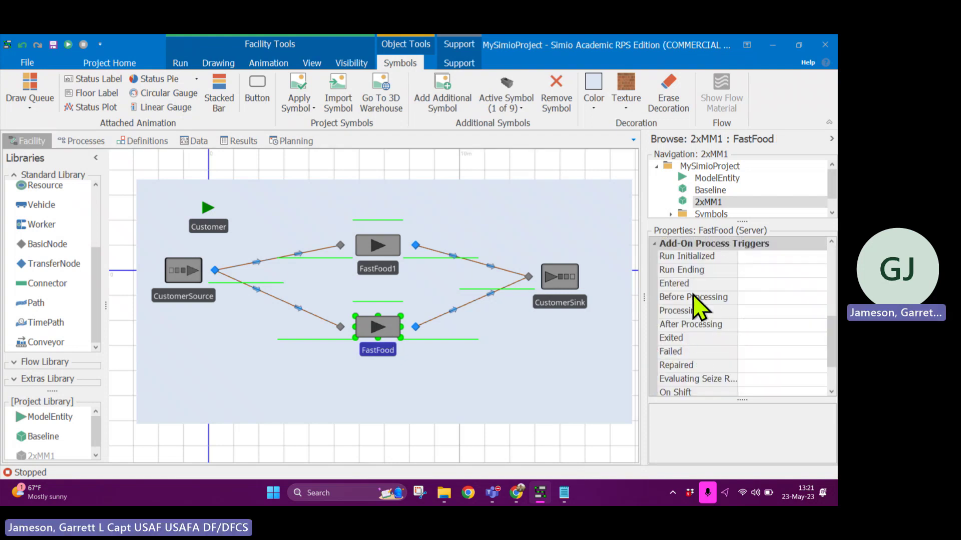
click(817, 299)
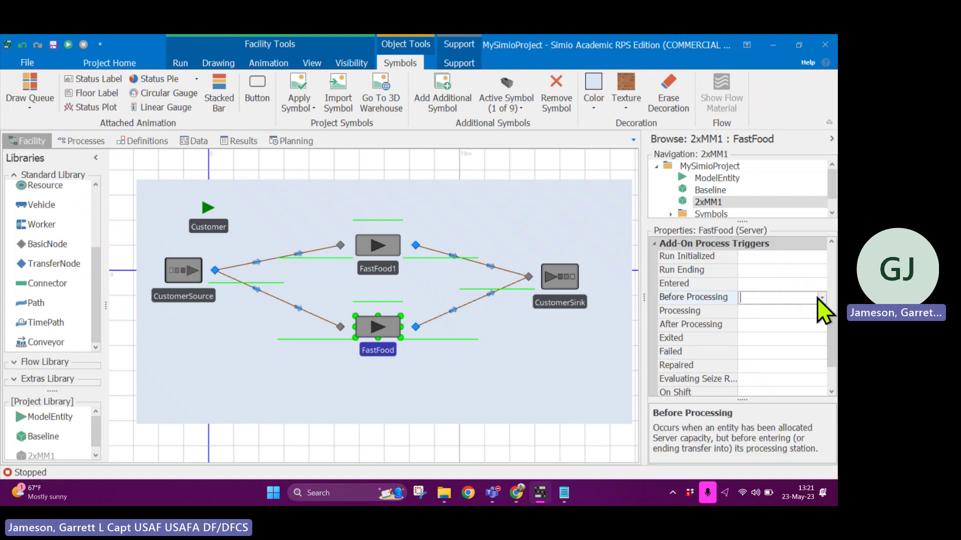
click(821, 298)
click(755, 350)
click(495, 374)
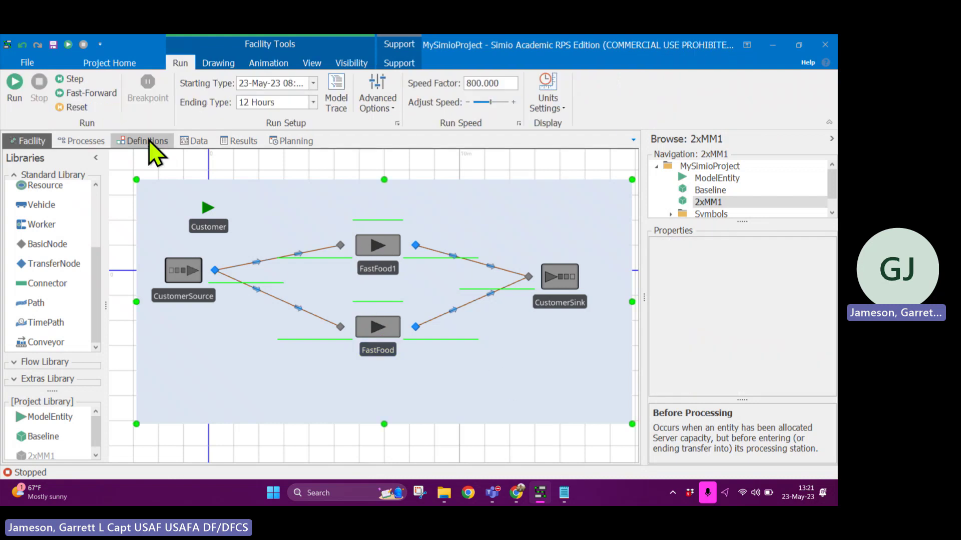
Run the 2xMM1 model to its 720-minute end and show the Results pivot grid.
click(88, 96)
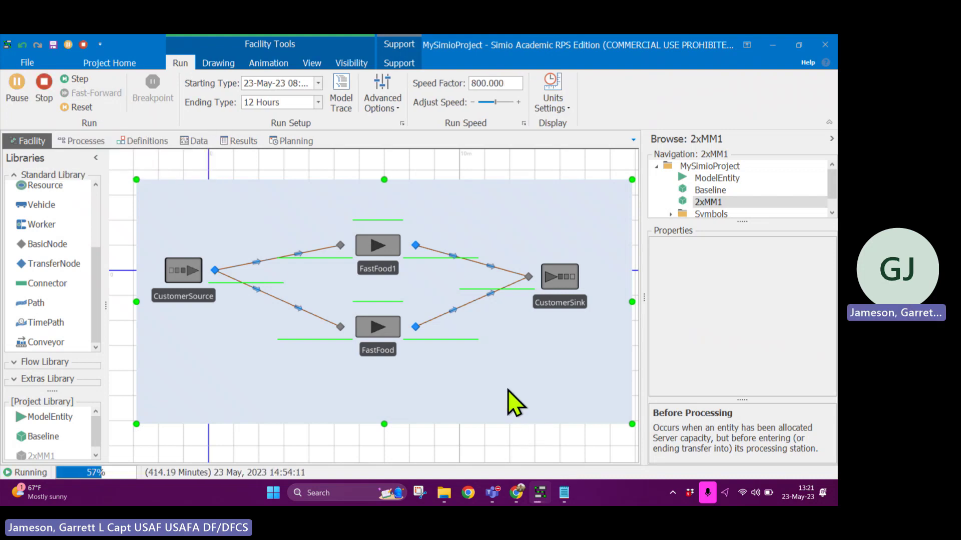
click(238, 142)
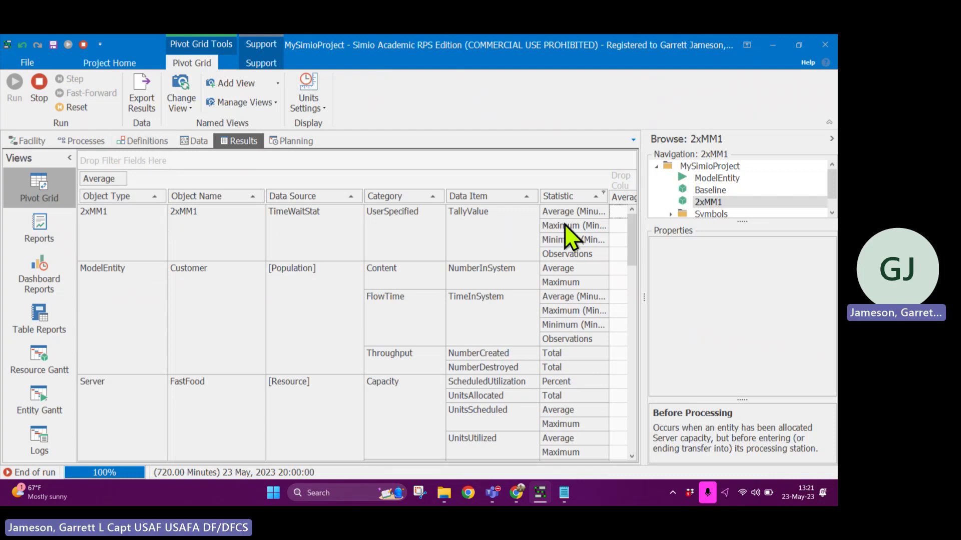
Compare 2xMM1's TimeWaitStat average wait of 0.0900 minutes with Baseline, then return to Facility.
drag(645, 294, 718, 294)
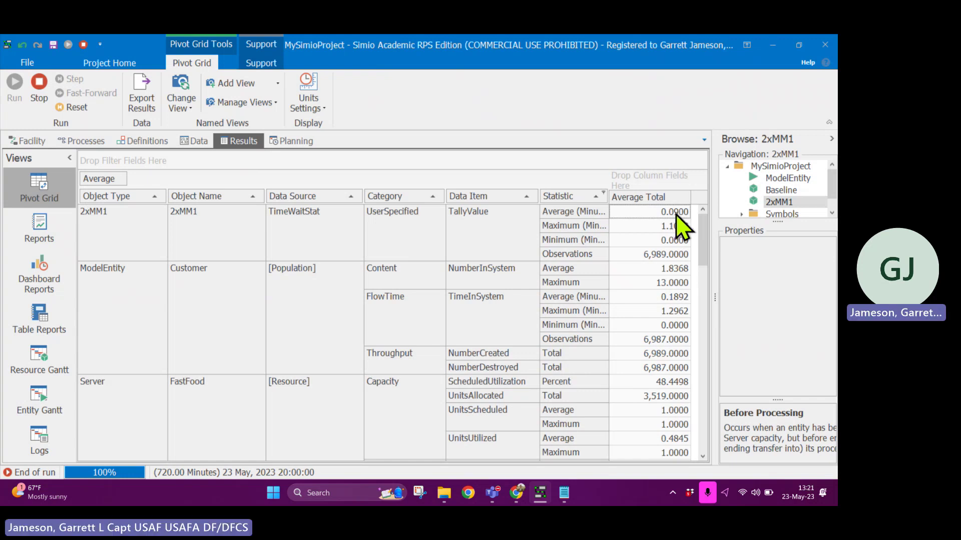
click(784, 191)
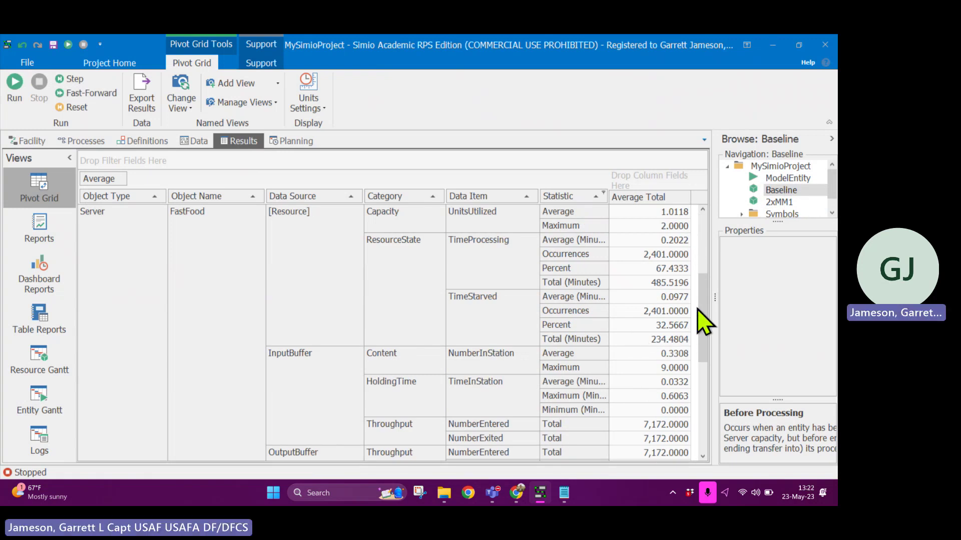
drag(704, 311, 704, 322)
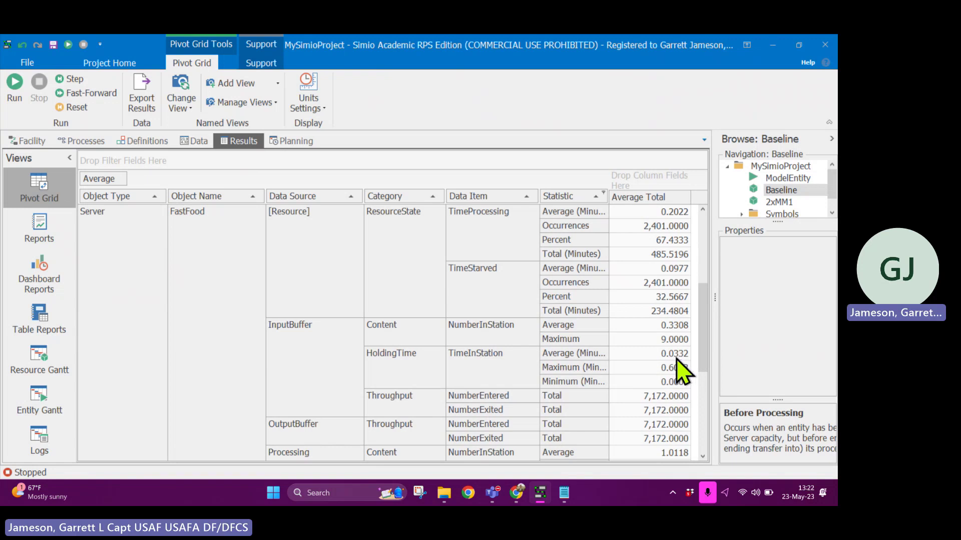
click(783, 202)
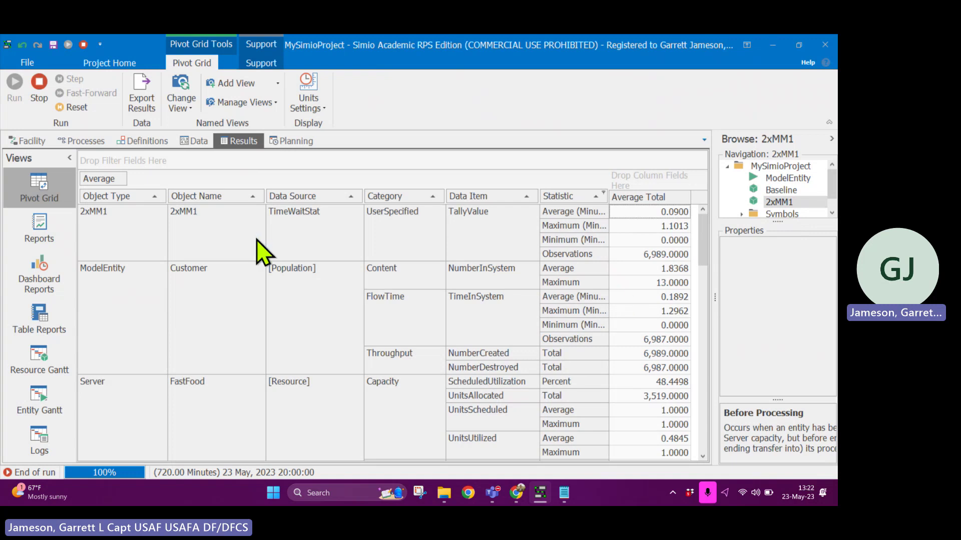
click(47, 142)
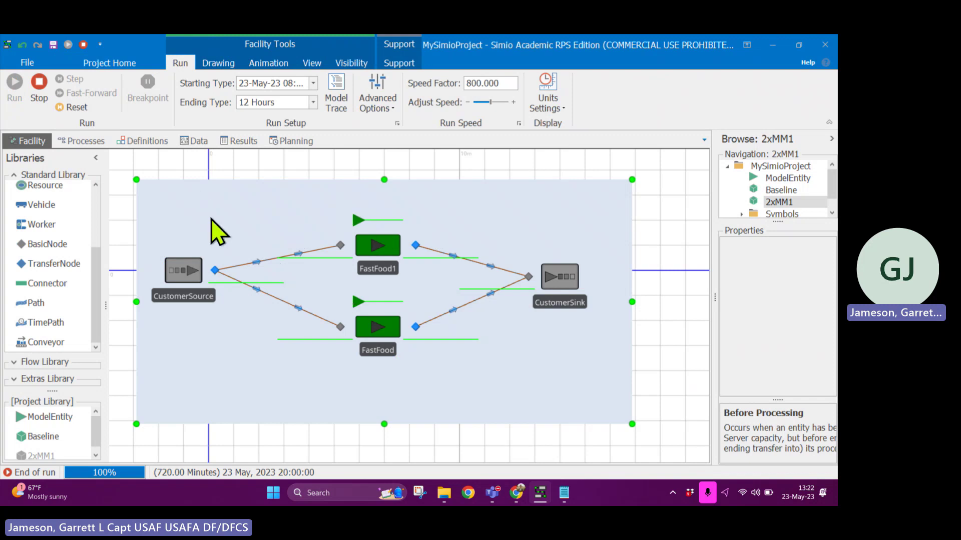
Select the TimeWaitStat tally statistic in Definitions, flip to Results and back twice, ending on Elements.
click(148, 143)
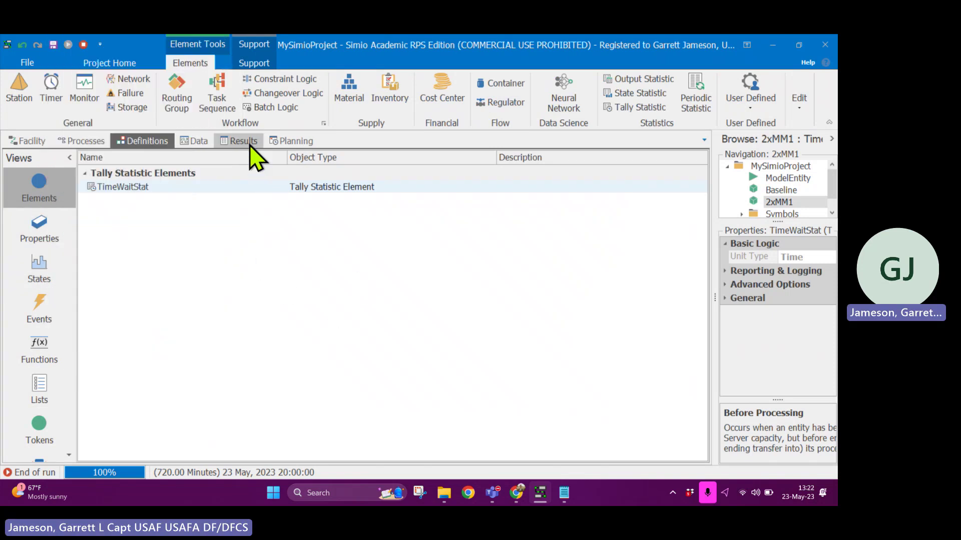
click(178, 190)
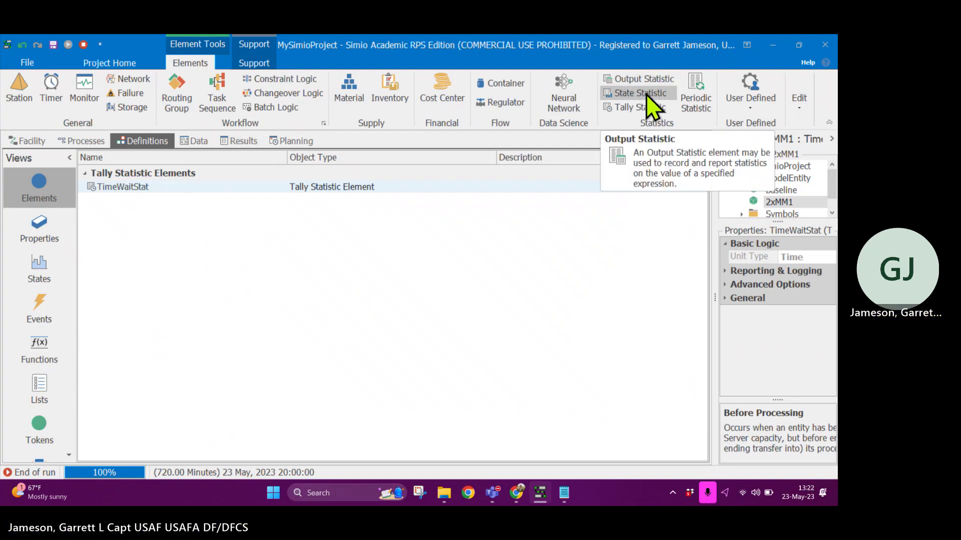
click(241, 141)
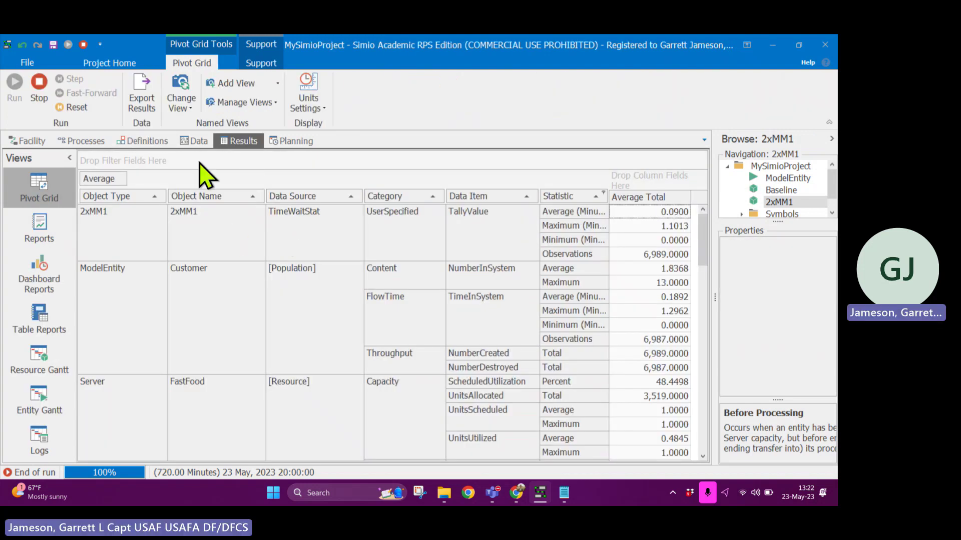
click(160, 143)
click(239, 141)
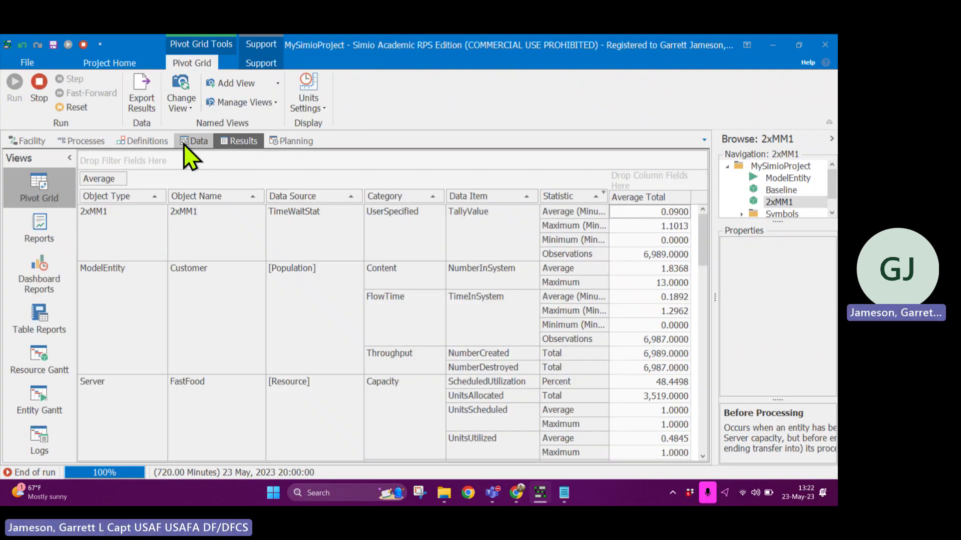
click(157, 144)
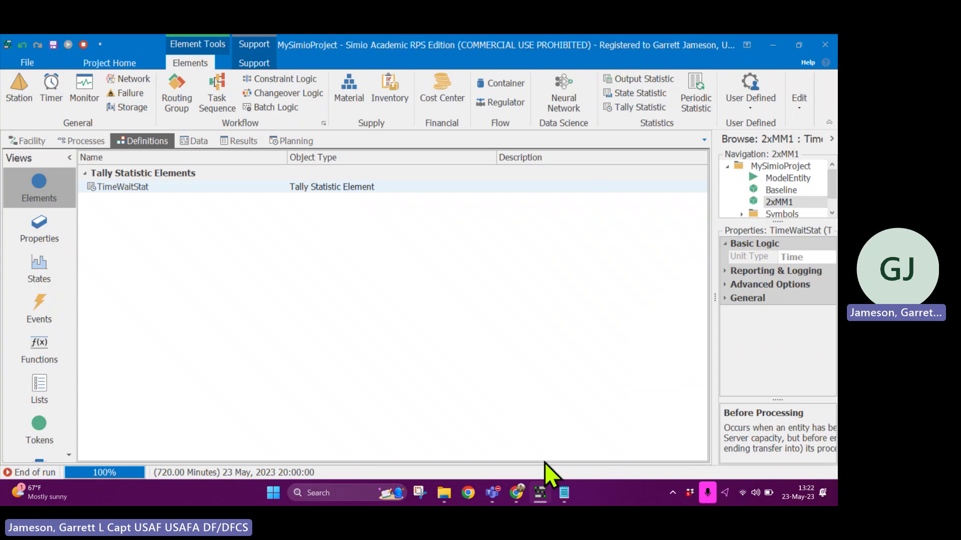
mouse_move(492, 493)
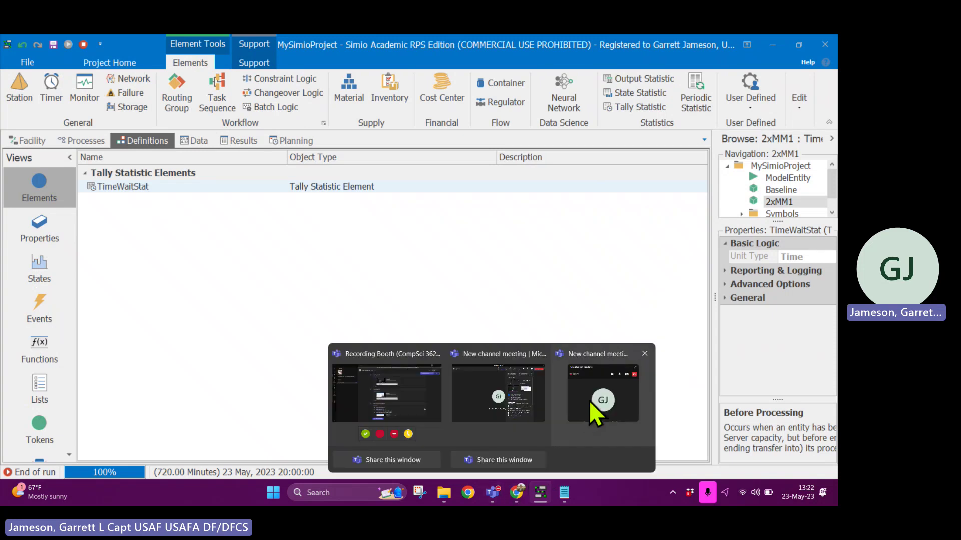